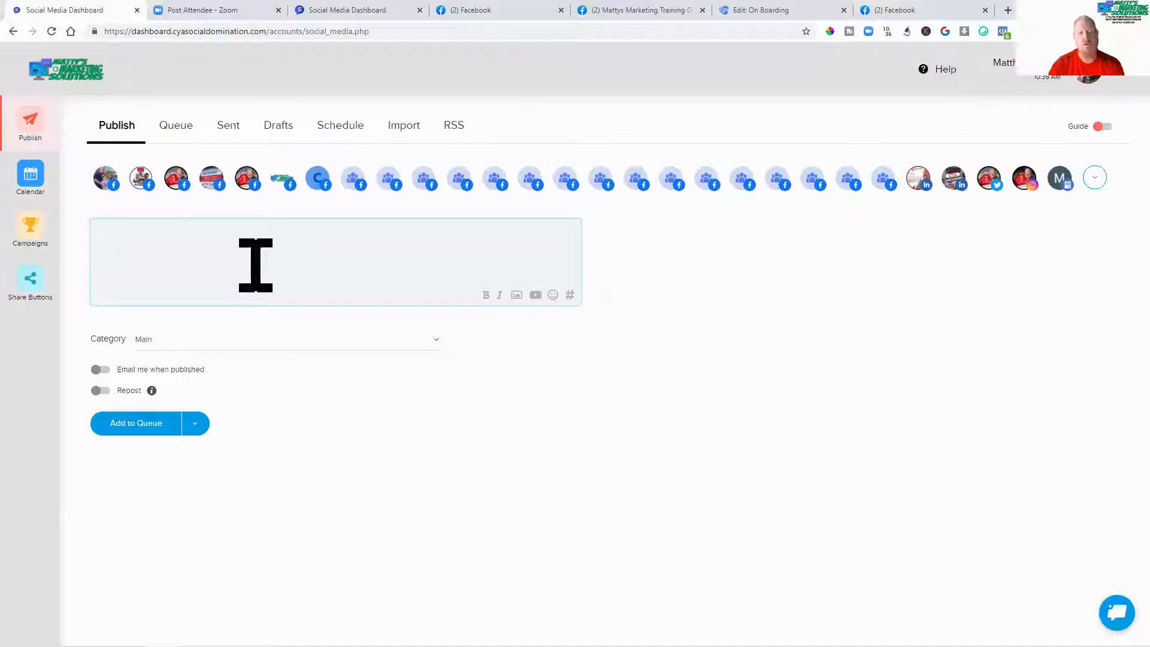
Step: Open the posting schedule and examine the weekly calendar and the list of content categories
left_click(340, 126)
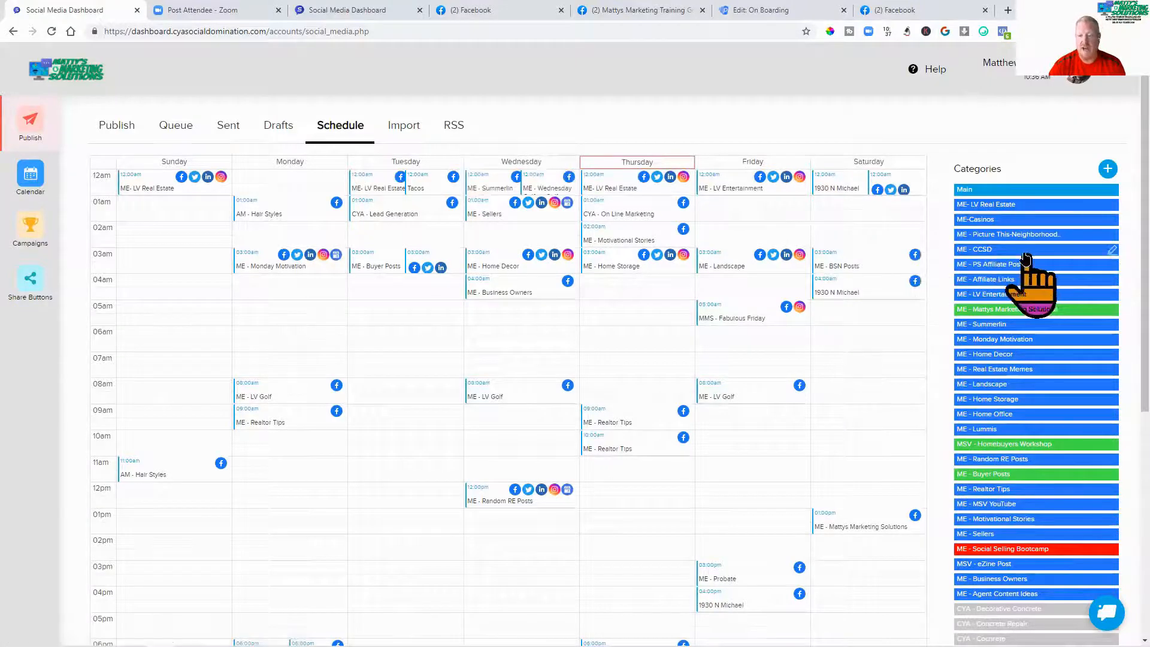
scroll(1027, 275, "down", 4)
scroll(1026, 263, "up", 4)
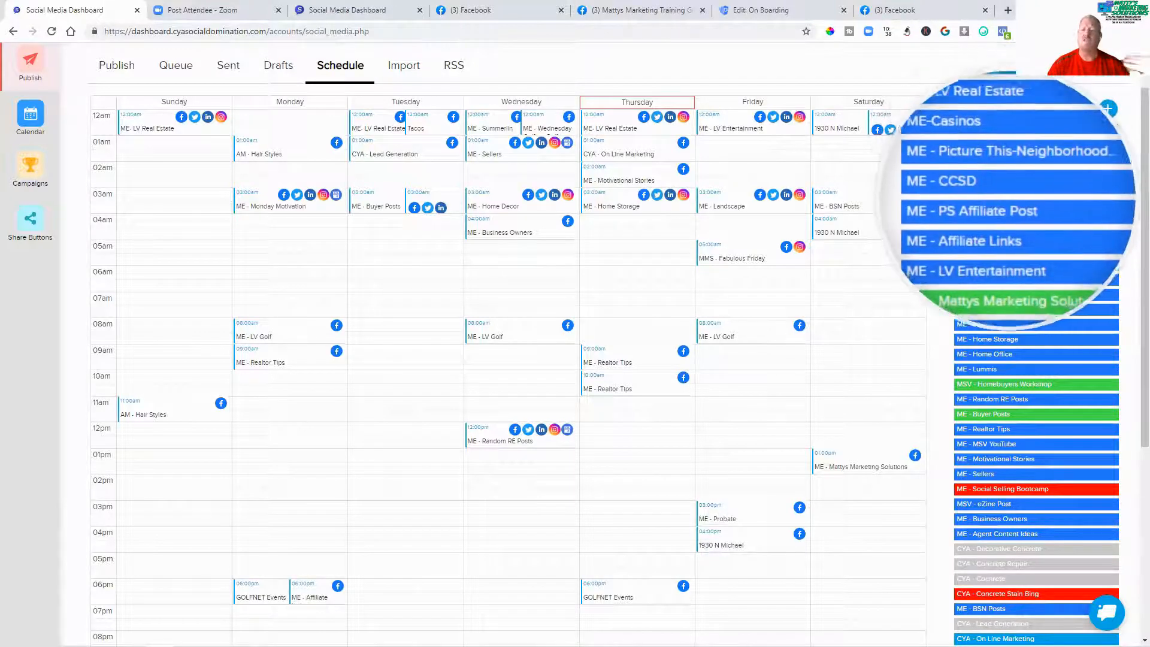
scroll(1013, 246, "down", 1)
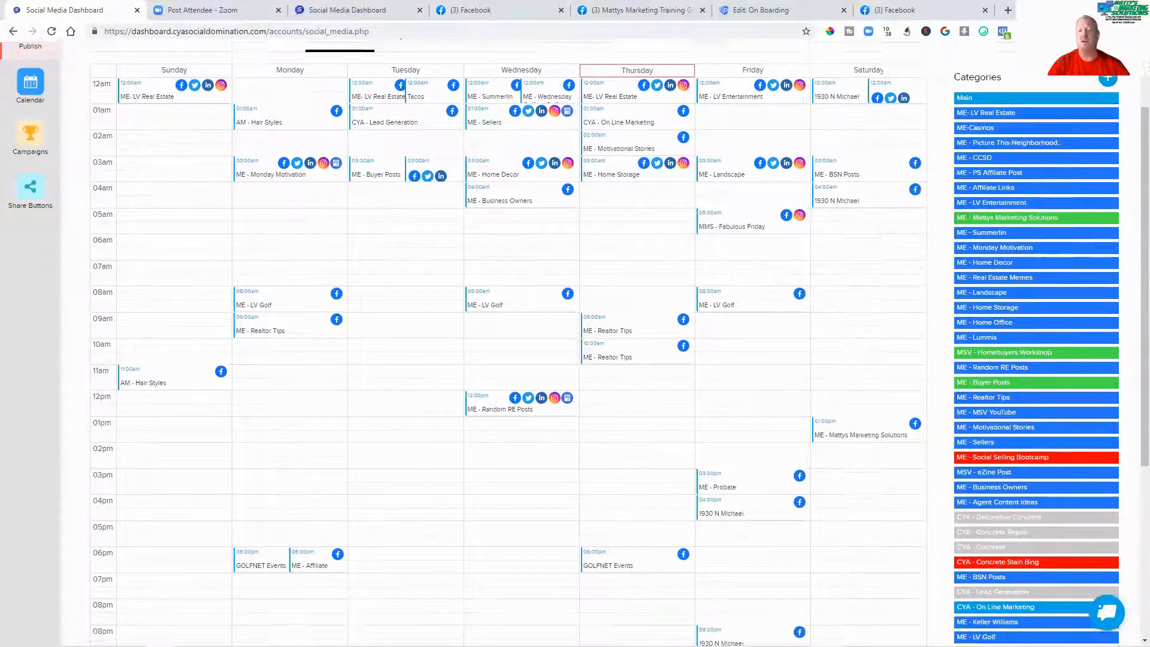
scroll(1013, 365, "up", 2)
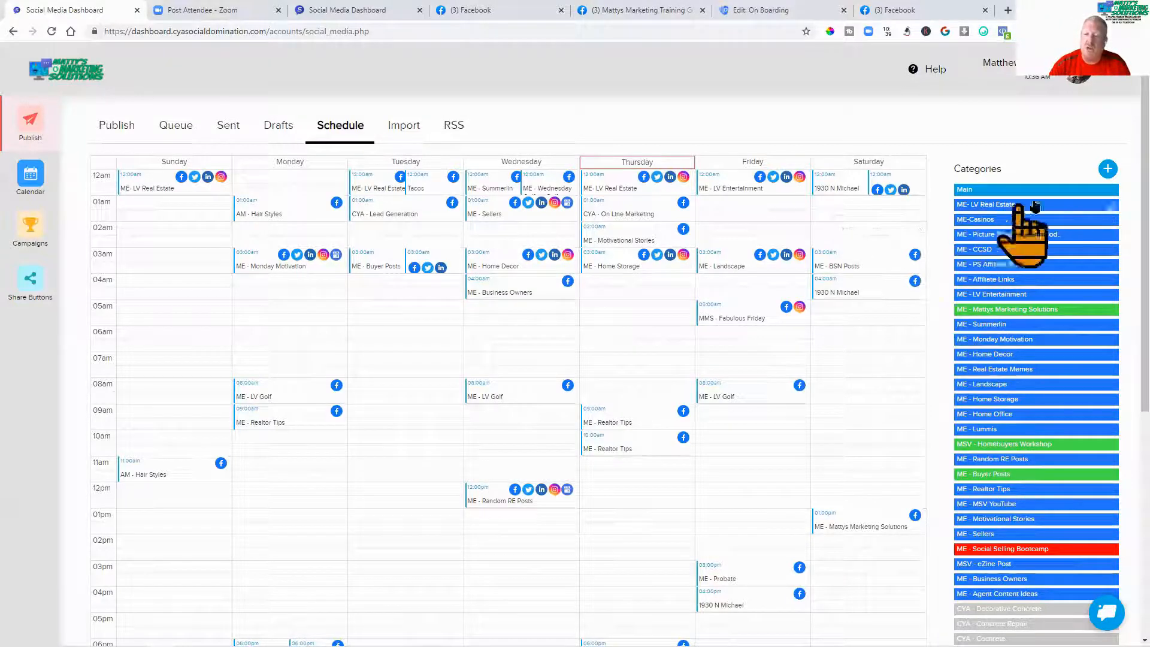
Step: Start a new content category and name it "ME - #1 Business Interest"
left_click(1107, 172)
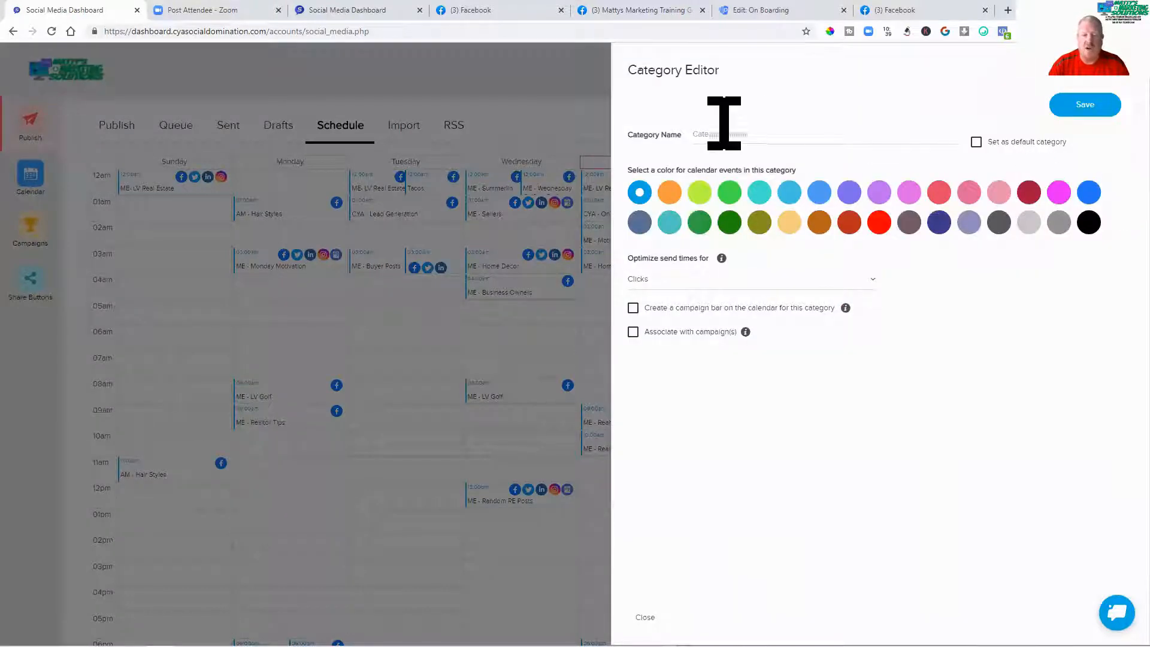
left_click(731, 135)
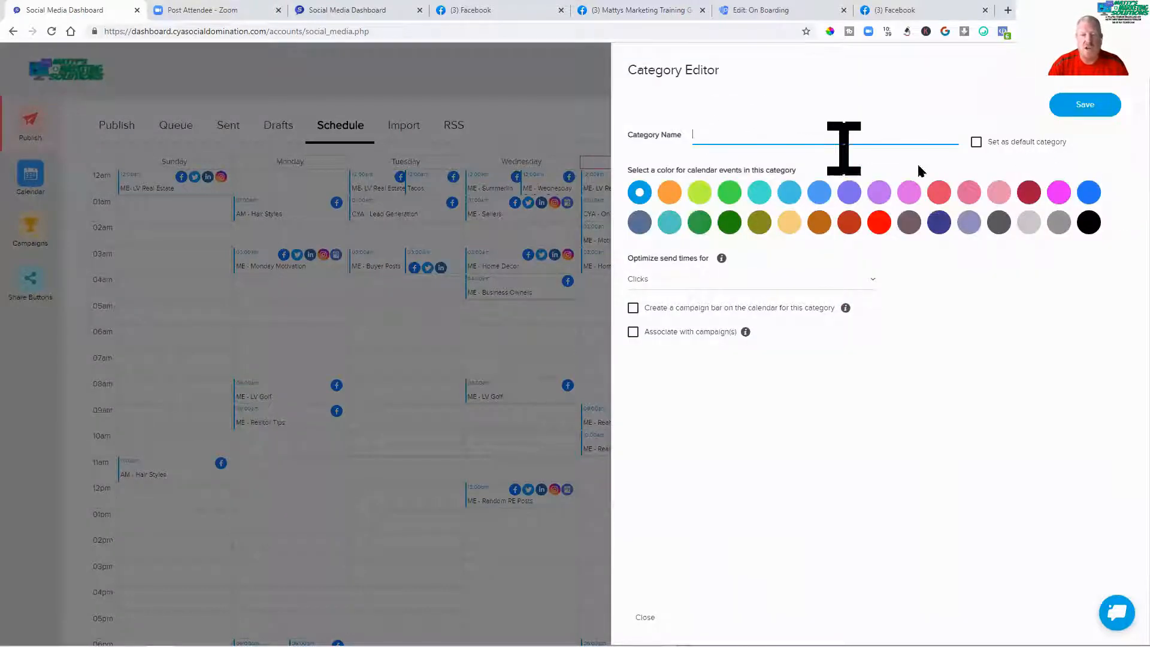
type("#1")
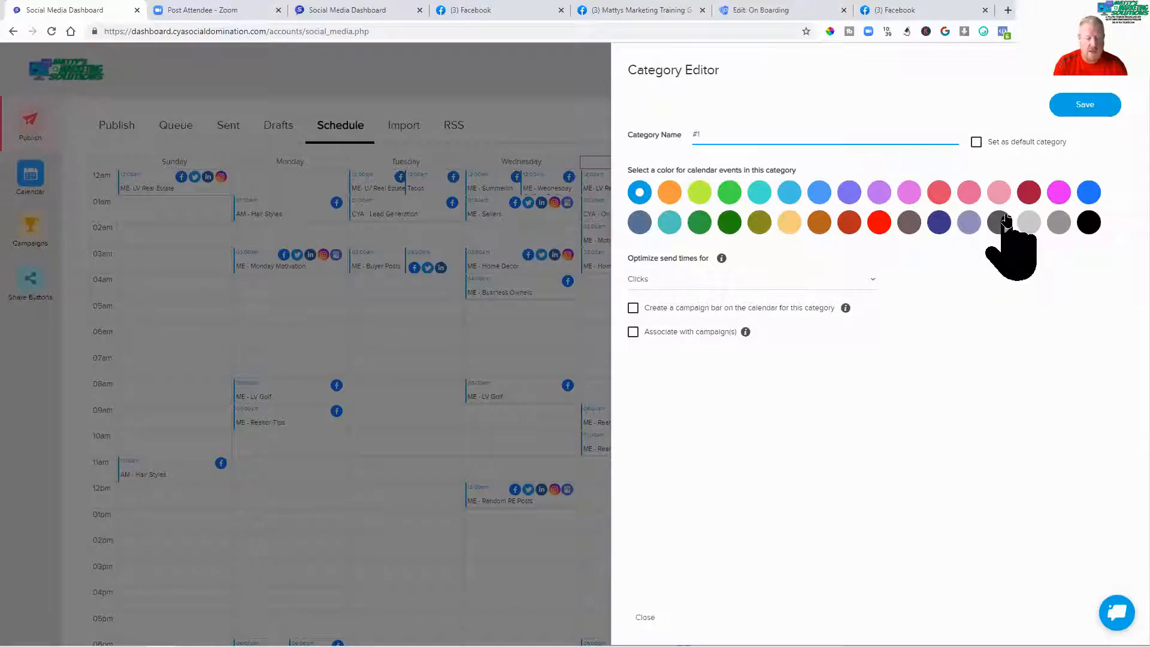
type(" Business ")
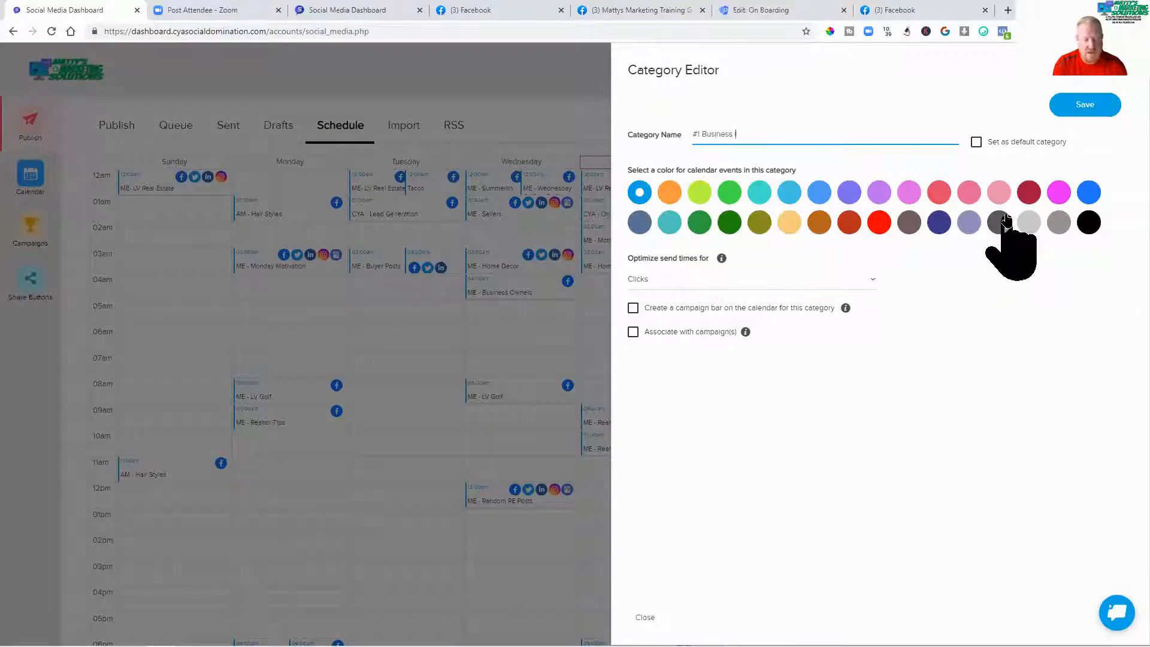
type("Interes")
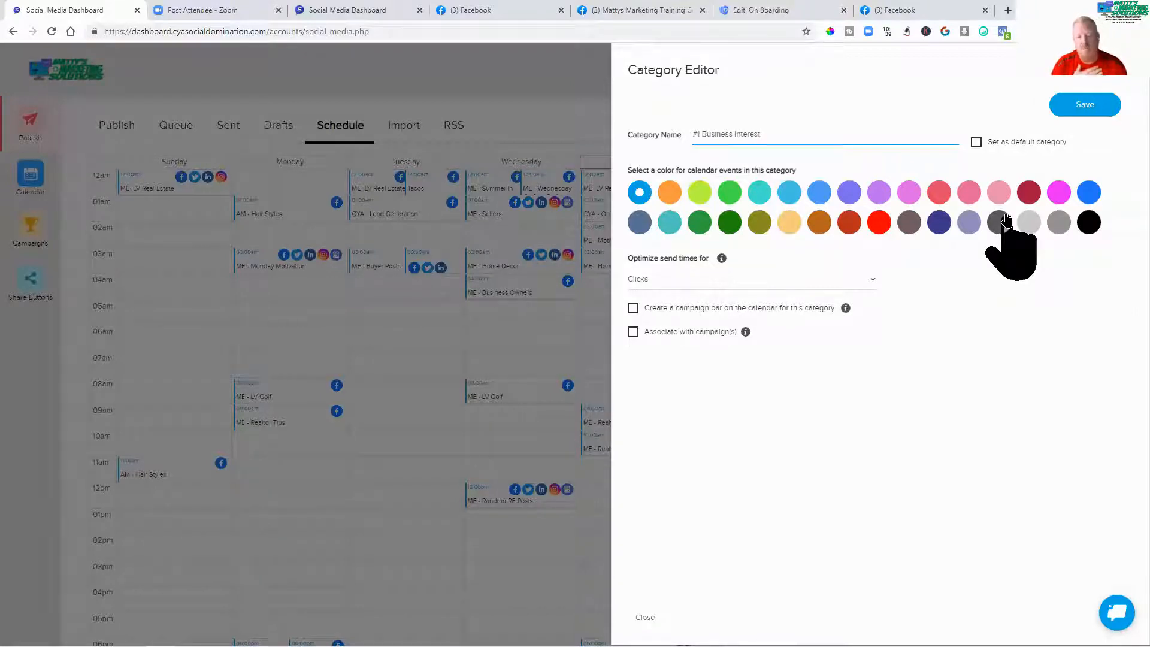
type("t")
key("Home")
type("ME -")
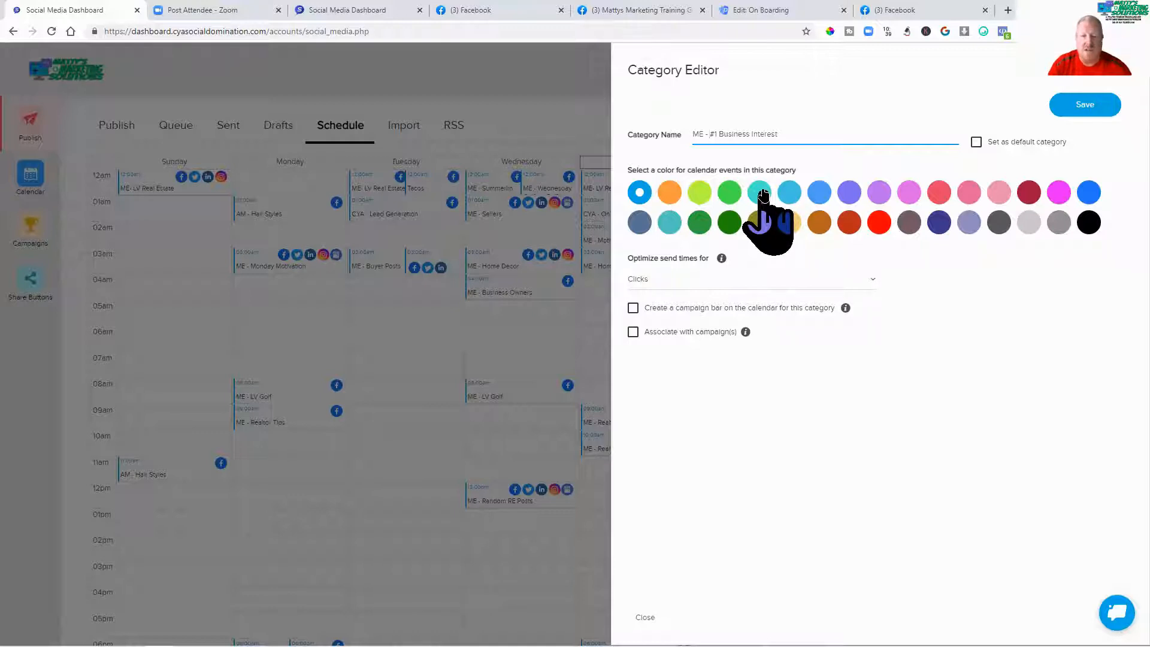
Step: Give the new category the dark red calendar color, save it, and find it in the category list
left_click(820, 191)
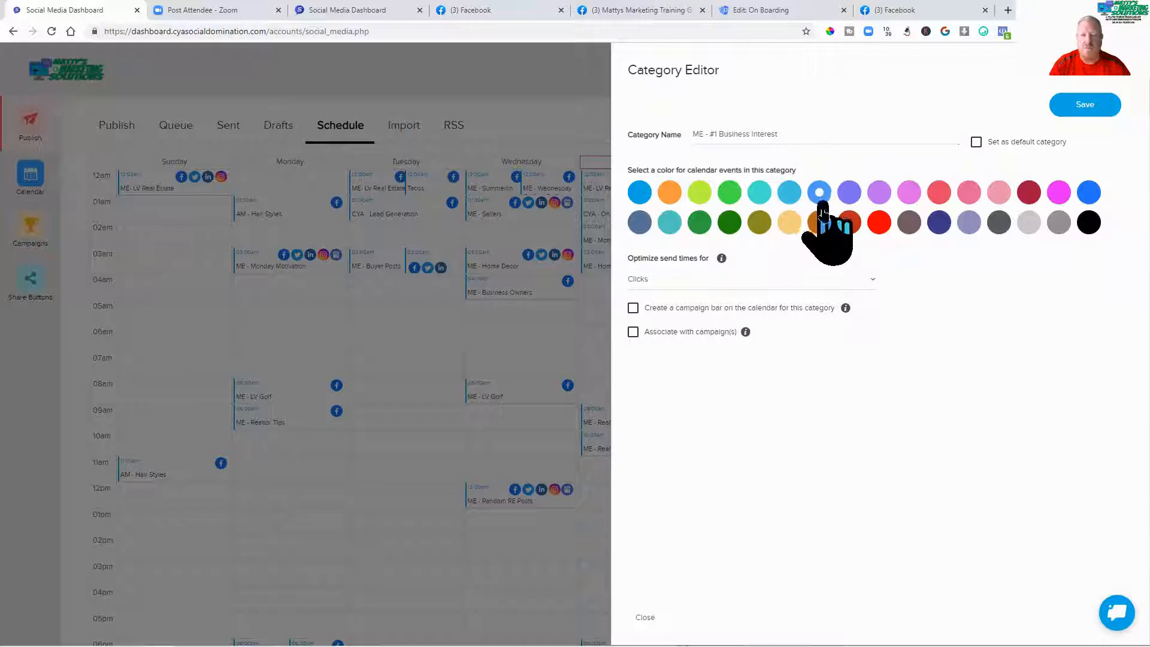
left_click(850, 222)
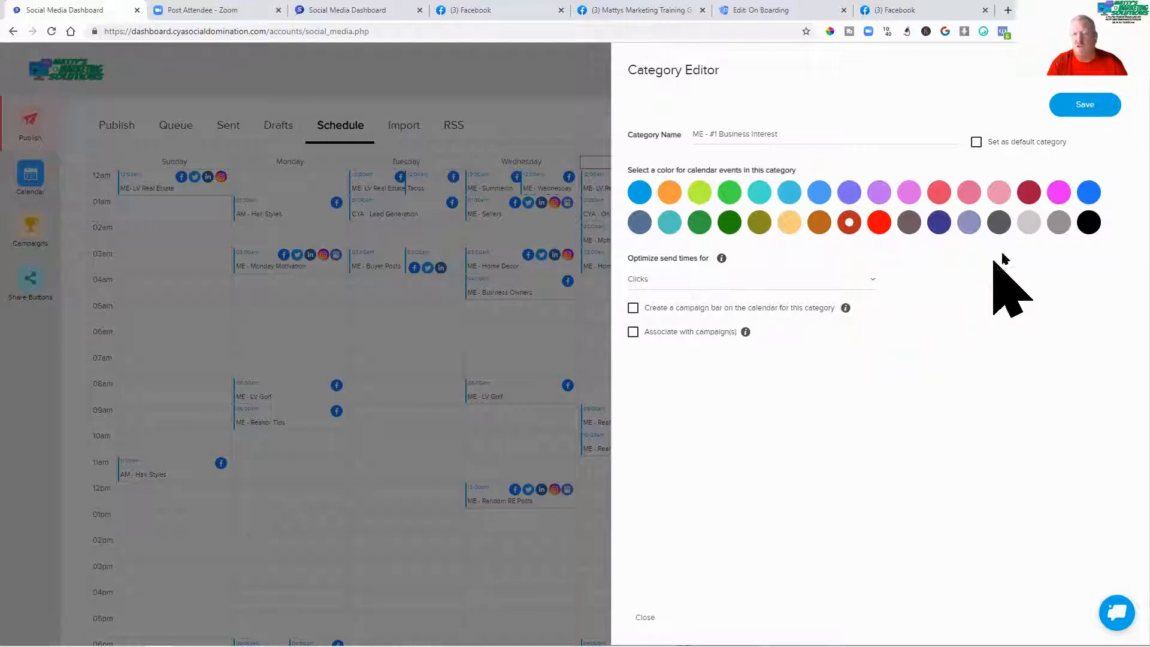
left_click(1086, 106)
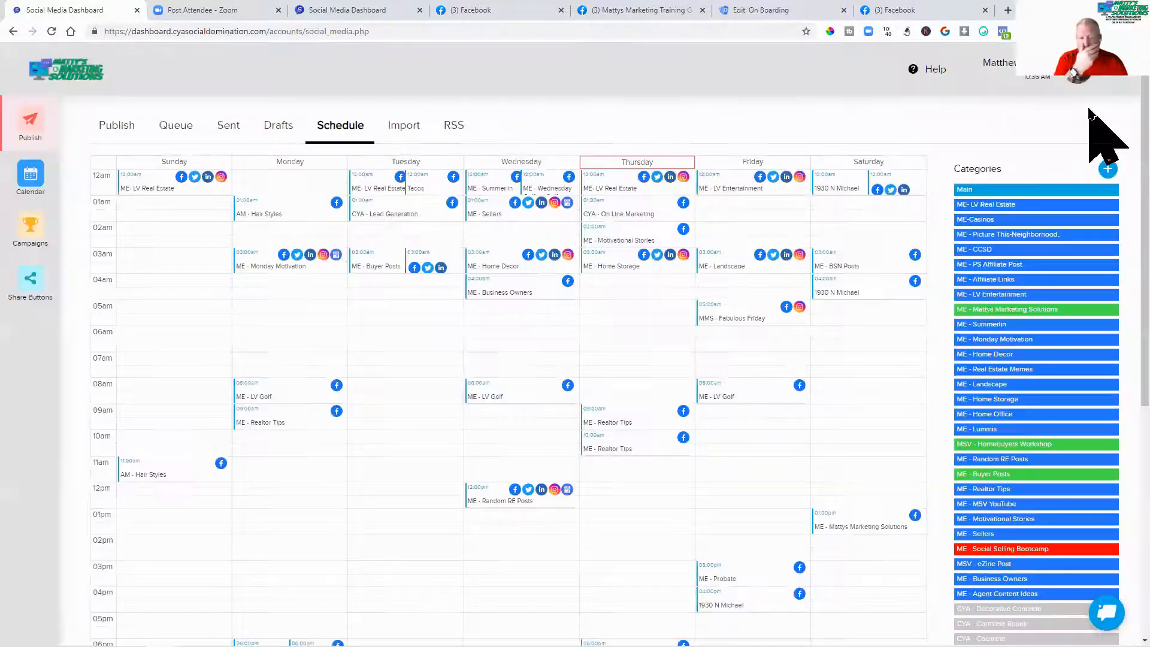
scroll(1073, 441, "down", 7)
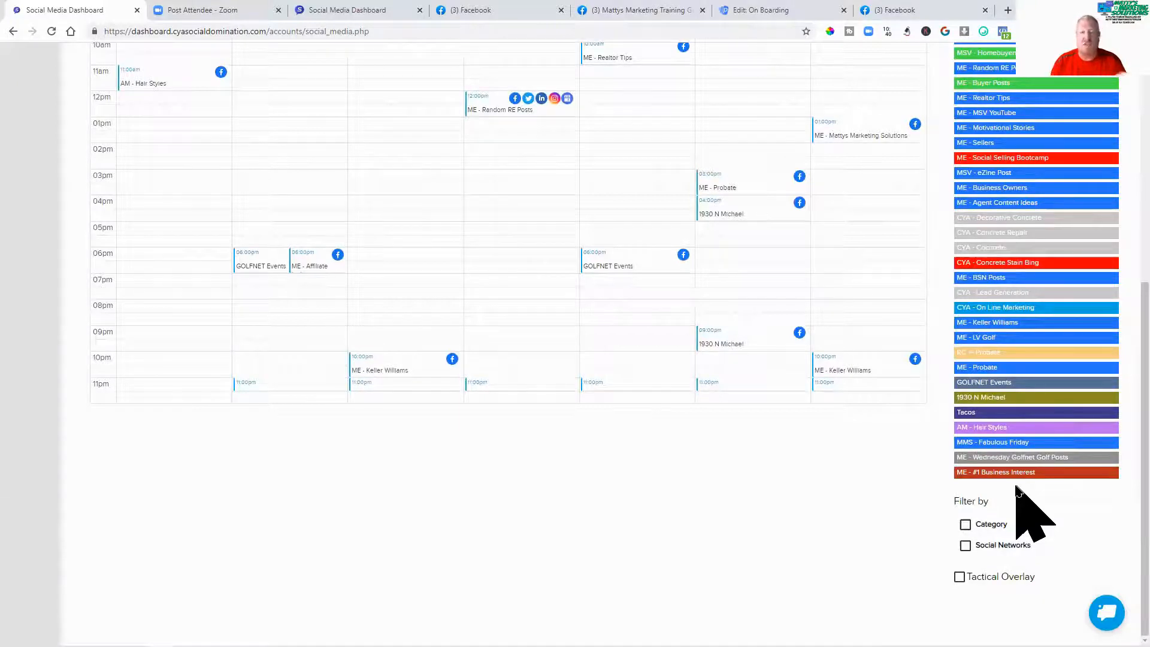
mouse_move(1025, 477)
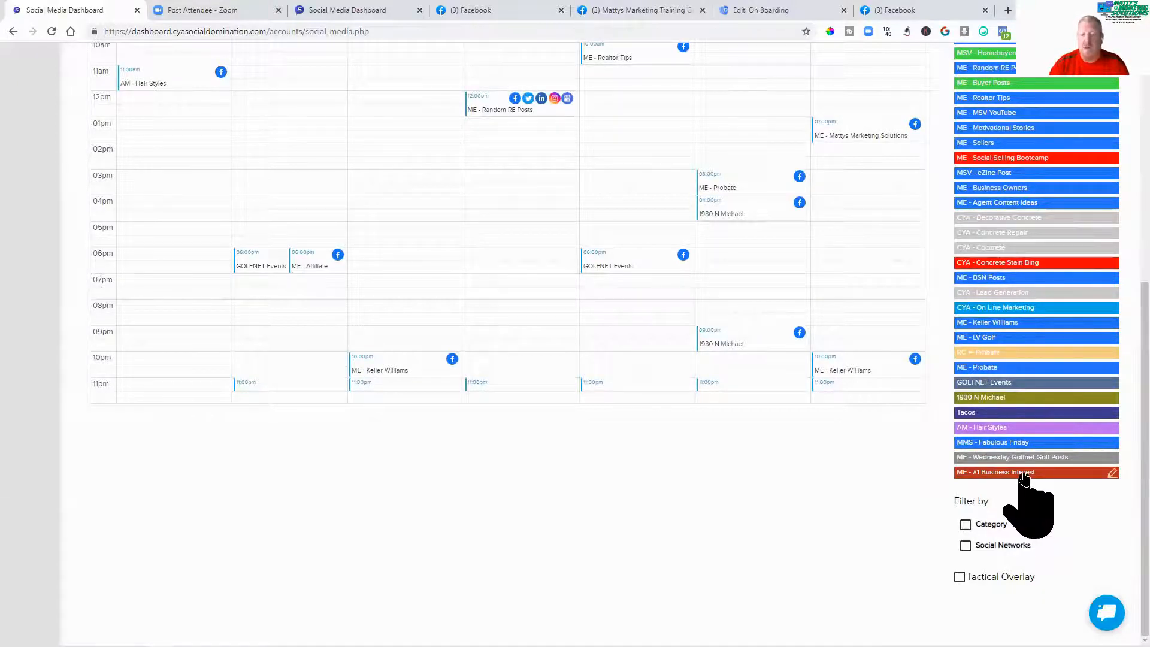
Step: Add a weekly post time on Monday at 06:00 AM with only the "ME - #1 Business Interest" category selected
scroll(707, 526, "up", 4)
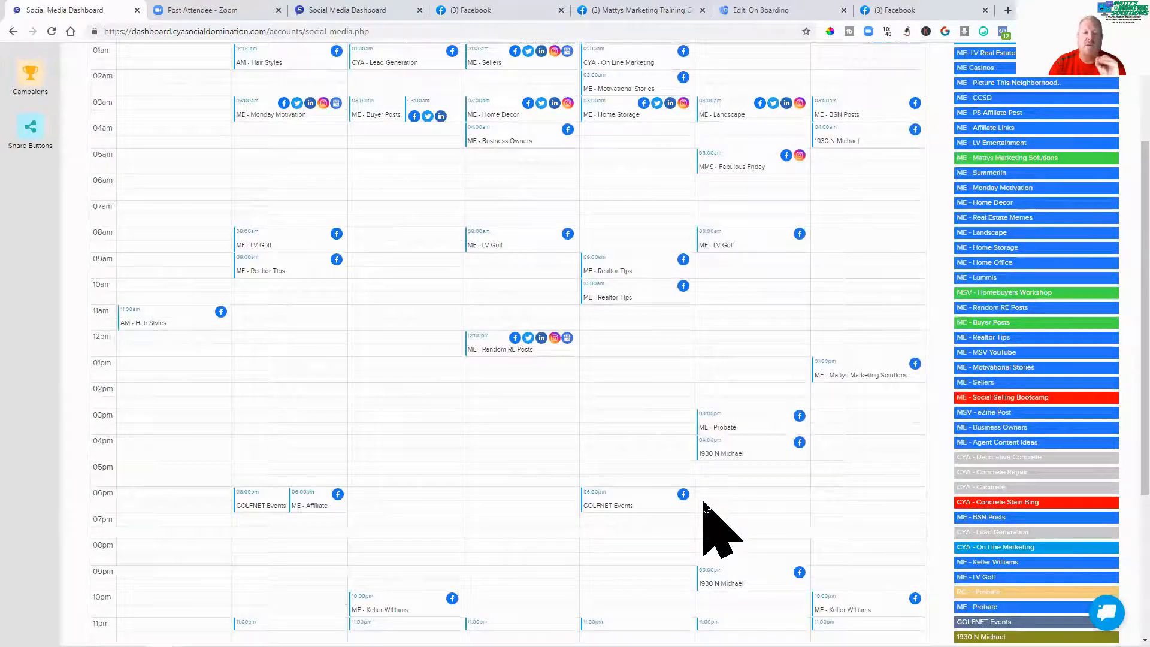
scroll(710, 527, "up", 1)
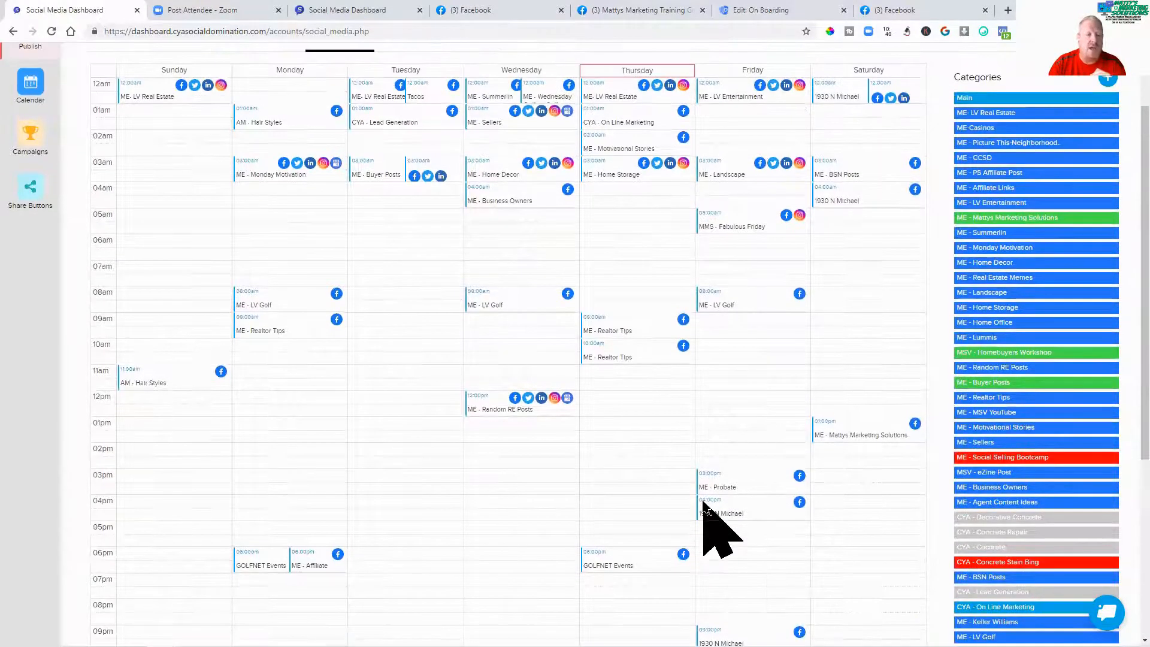
left_click(276, 243)
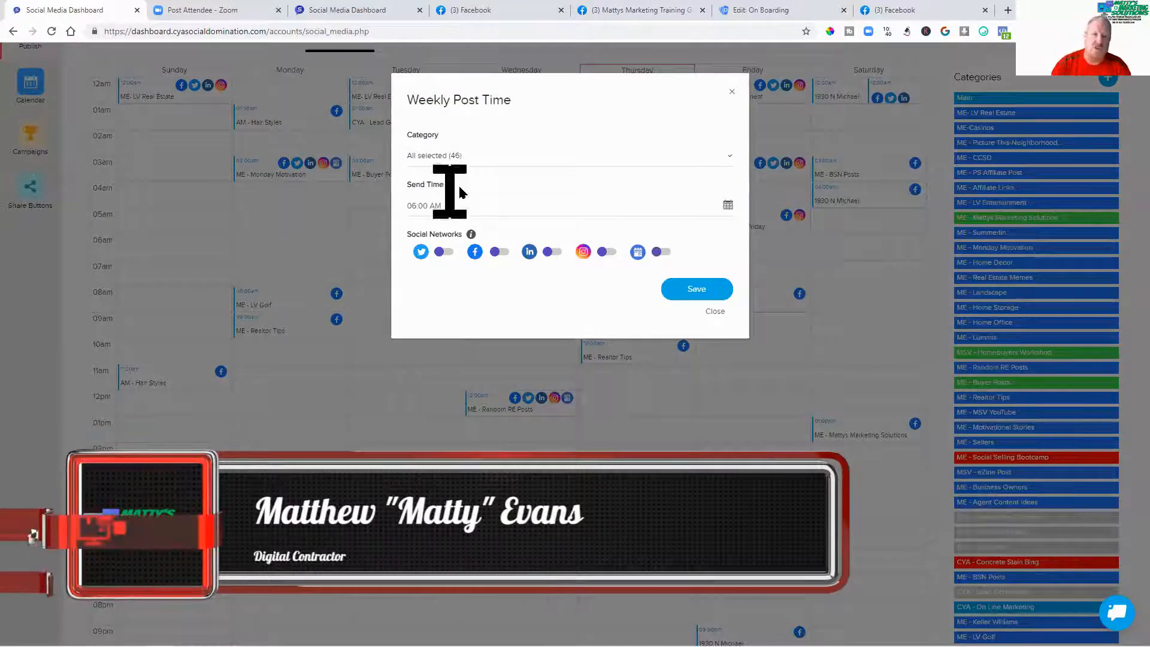
left_click(515, 157)
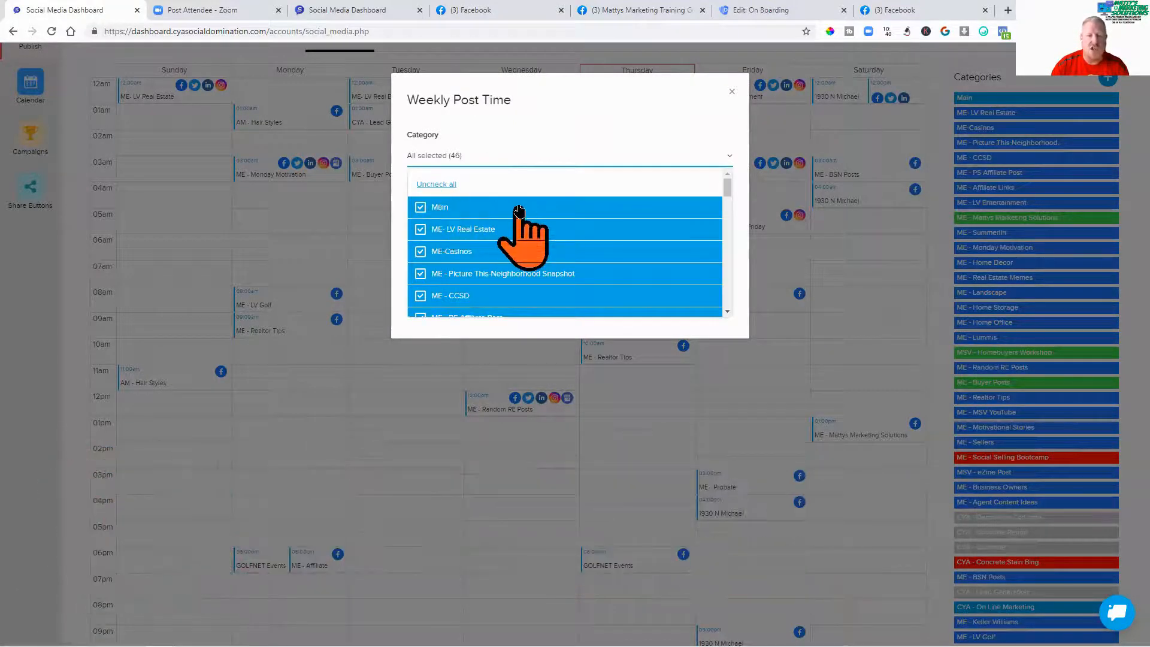
left_click(519, 209)
scroll(521, 233, "down", 10)
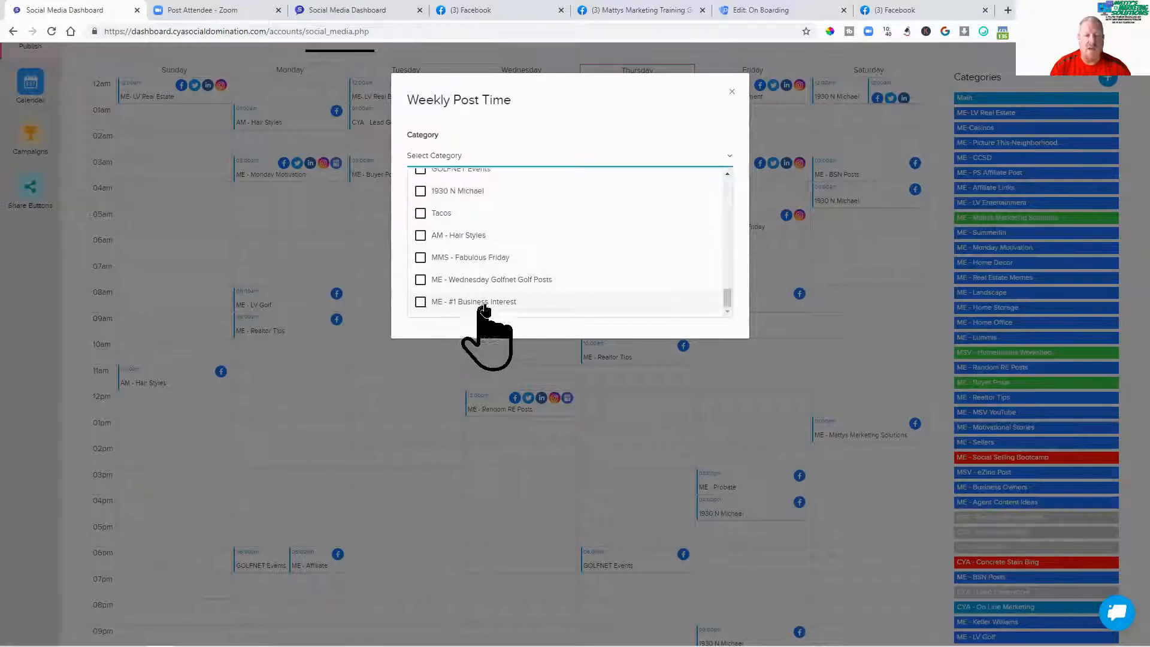
left_click(422, 303)
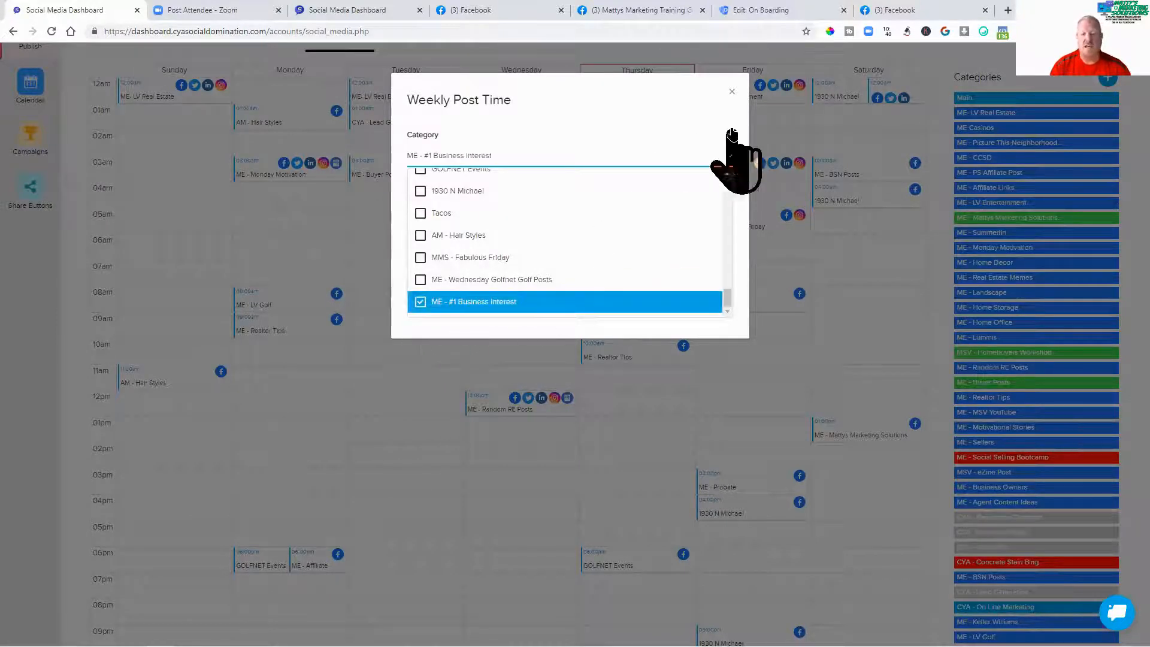
left_click(731, 157)
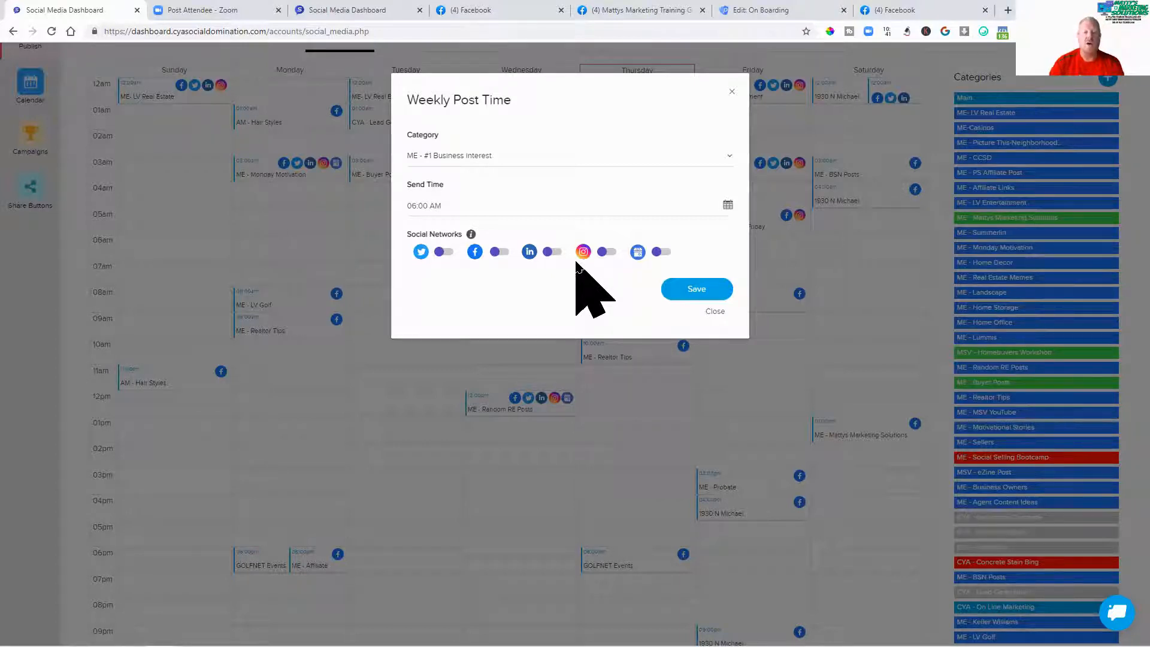
Step: Enable only Facebook and LinkedIn as social networks for the weekly post time and save it
left_click(498, 252)
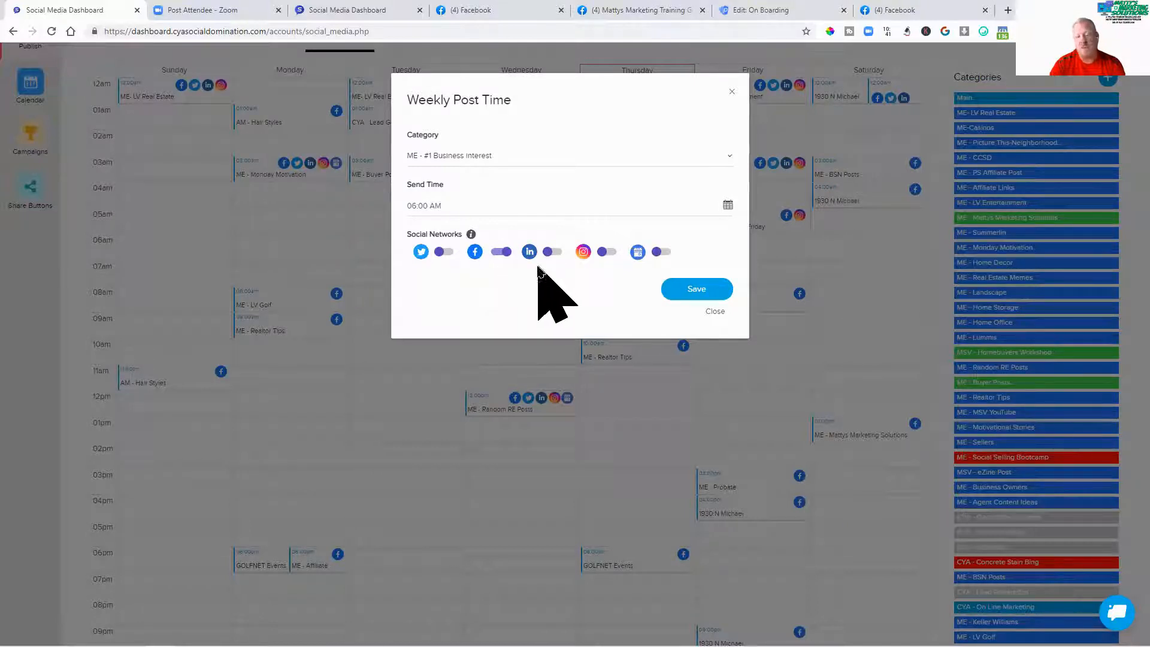
left_click(610, 252)
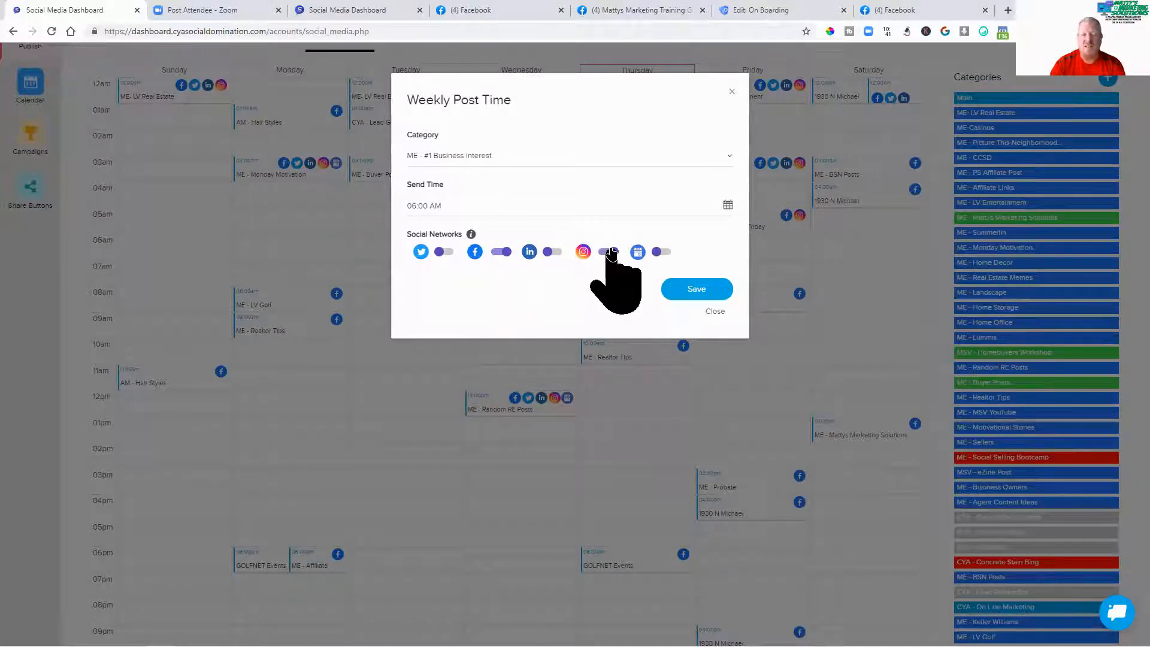
left_click(610, 253)
left_click(553, 252)
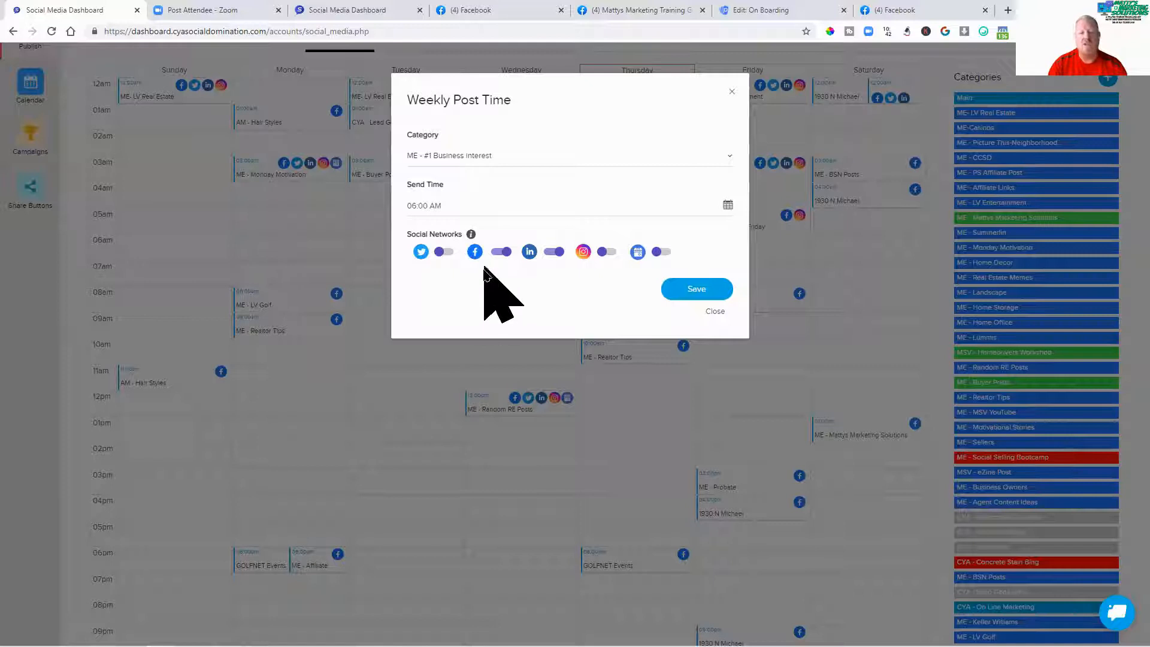
left_click(682, 297)
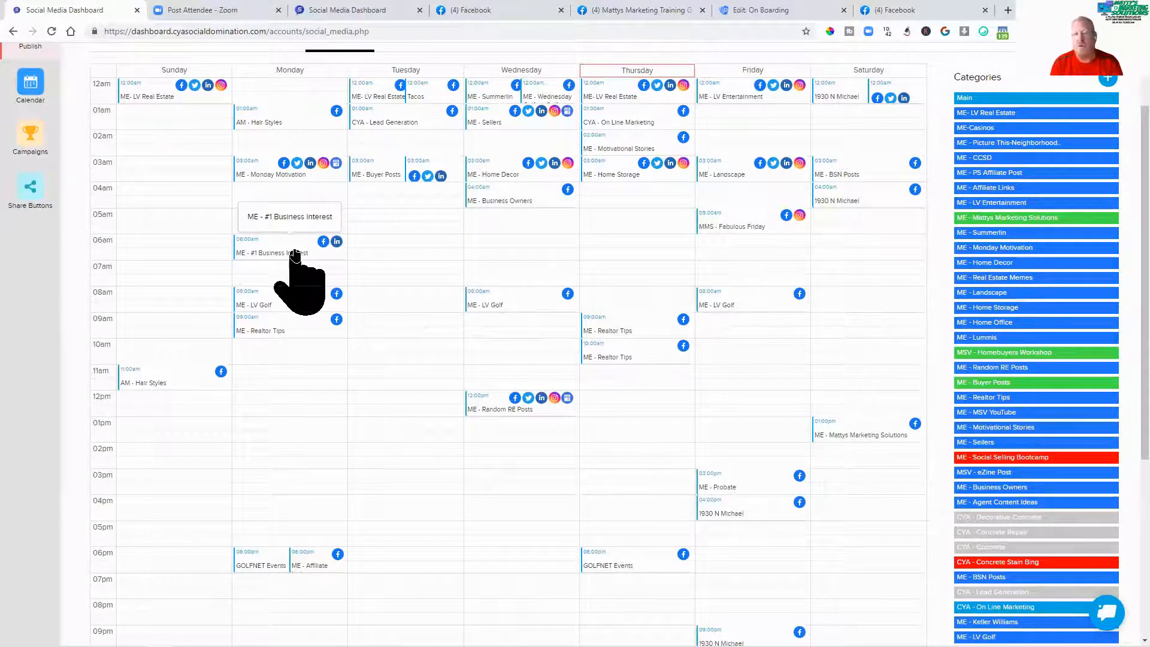
Step: Review the weekly schedule and locate the "ME - #1 Business Interest" category in the category list
scroll(297, 263, "up", 2)
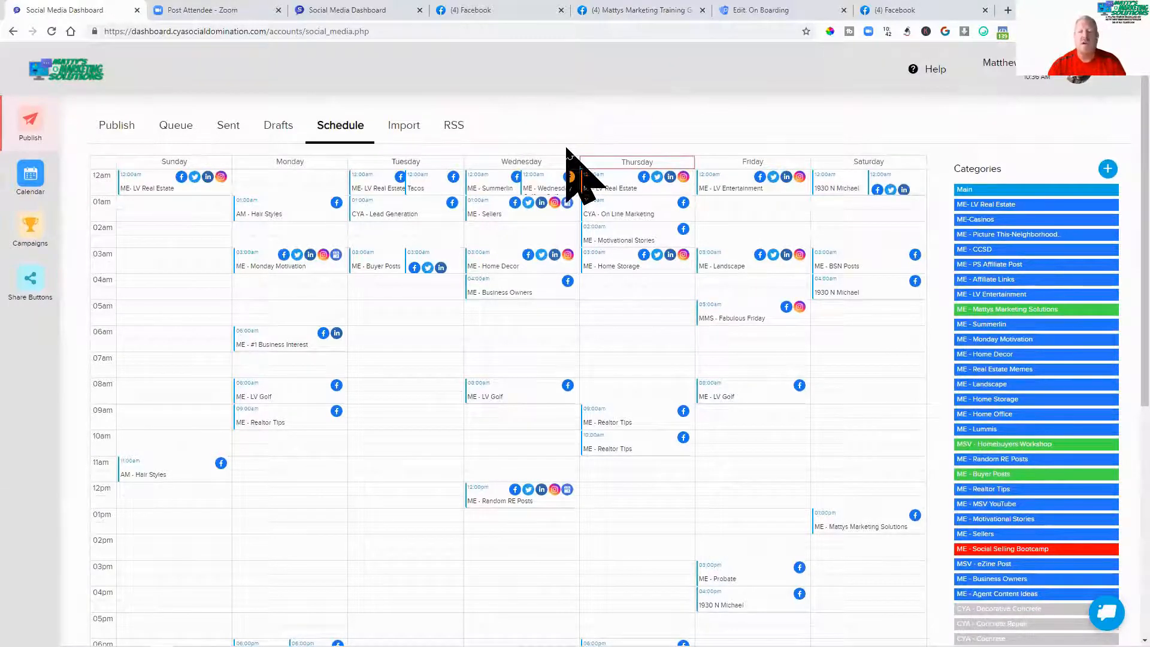
scroll(570, 159, "down", 1)
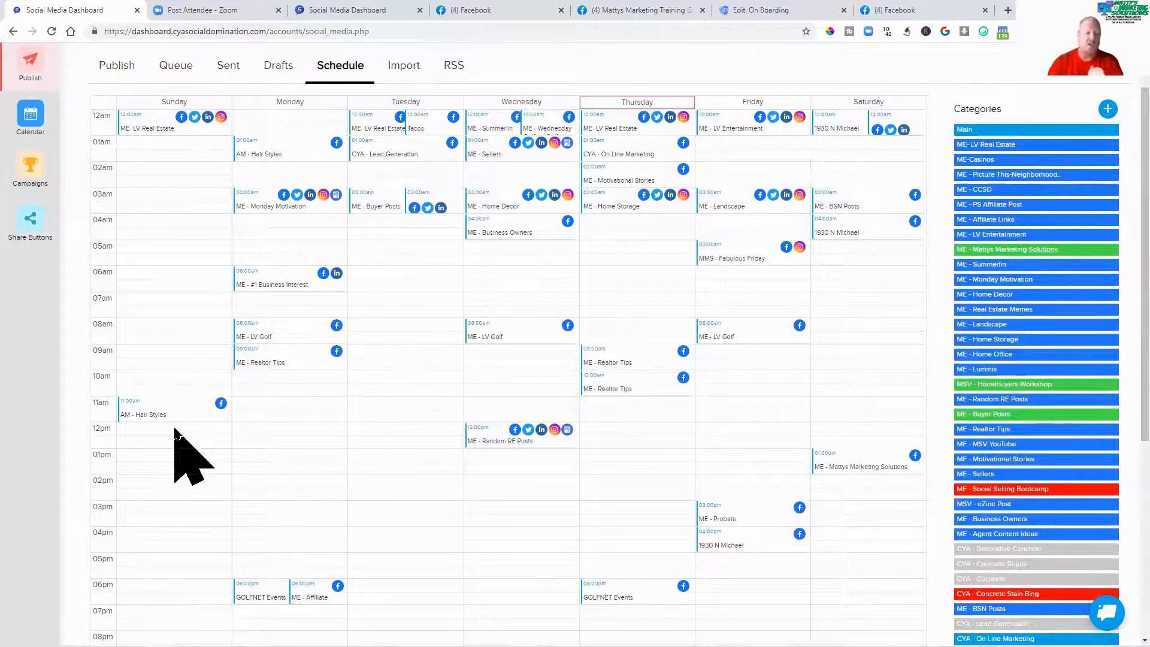
scroll(179, 456, "down", 1)
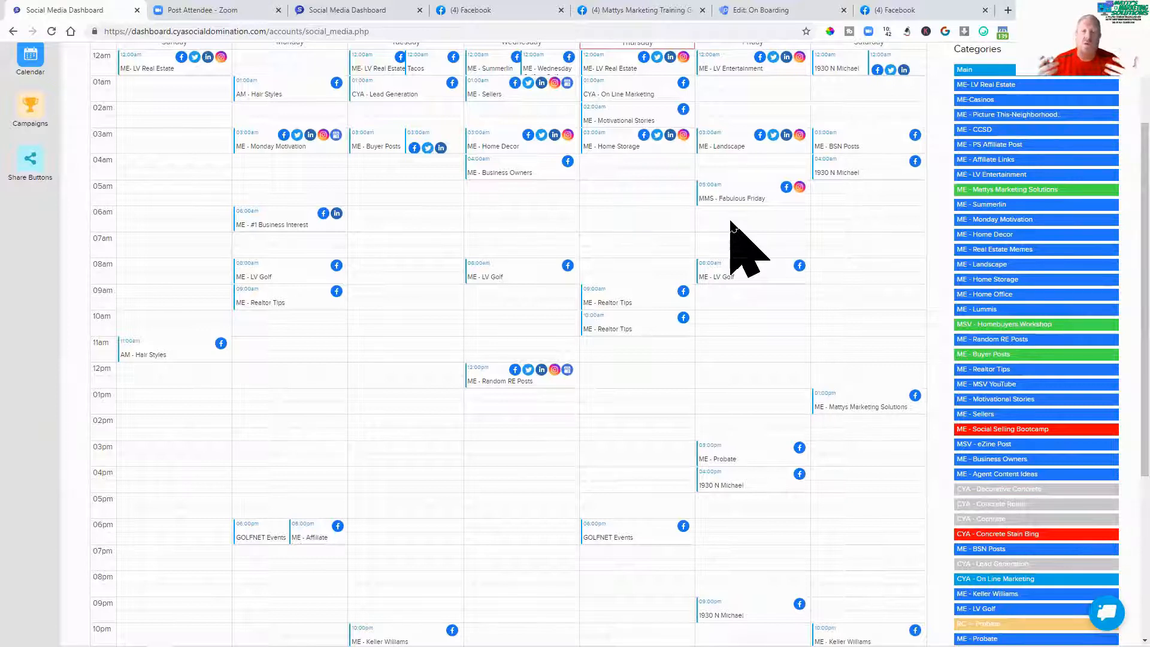
scroll(731, 222, "up", 2)
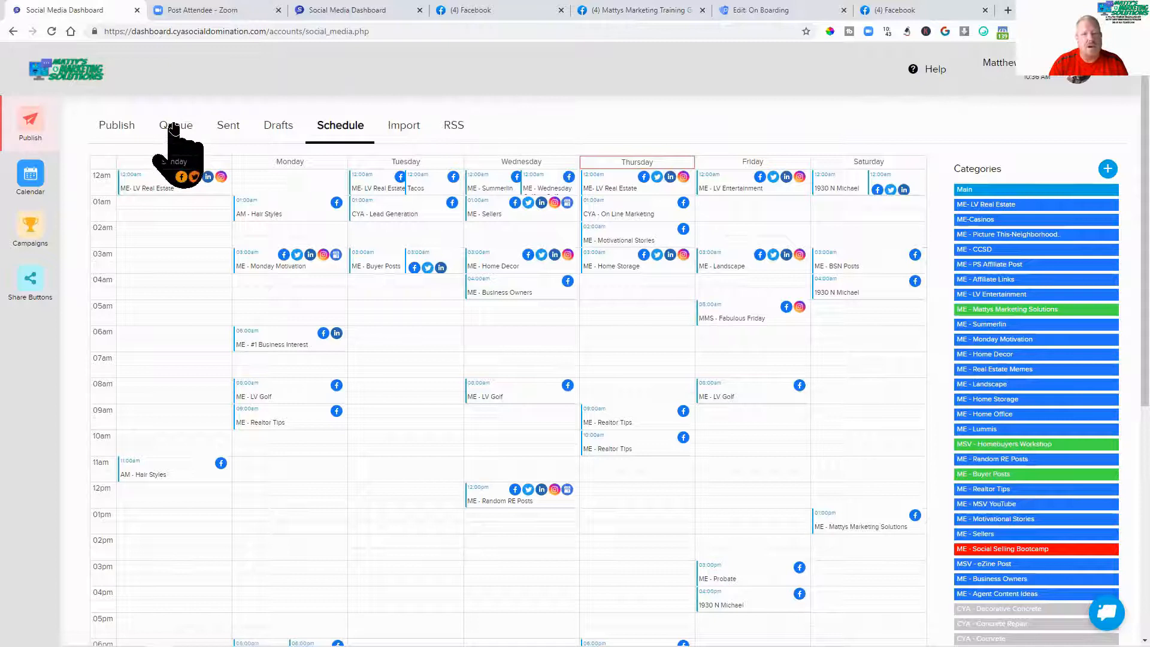
scroll(1087, 386, "down", 3)
scroll(1085, 384, "down", 2)
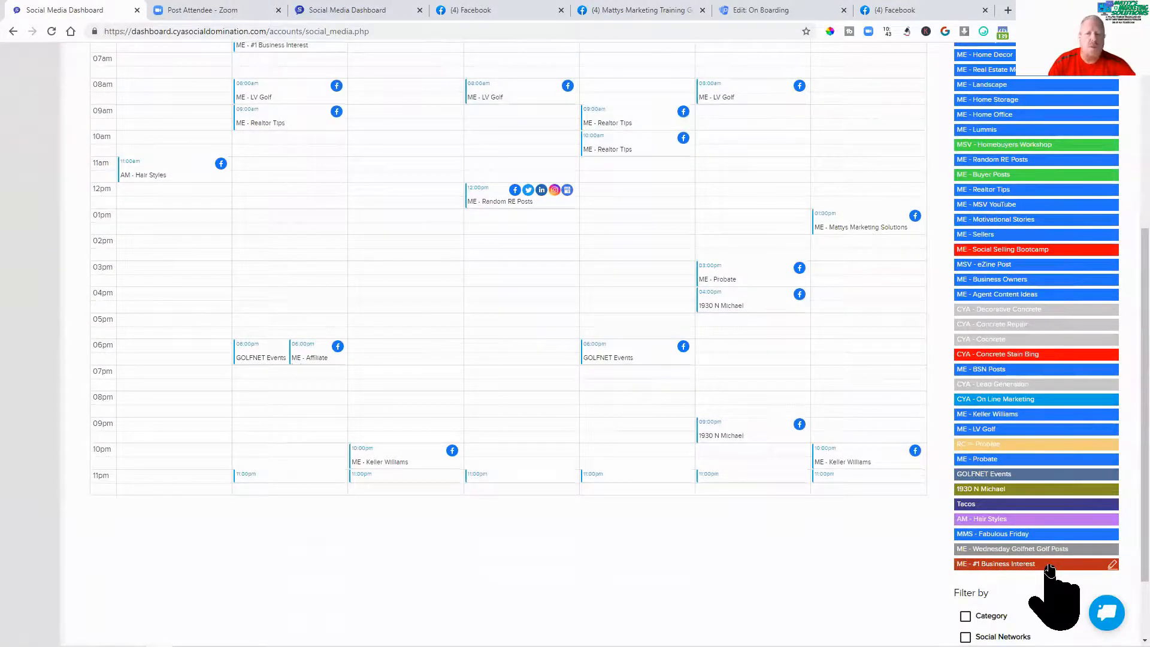
scroll(1052, 572, "up", 5)
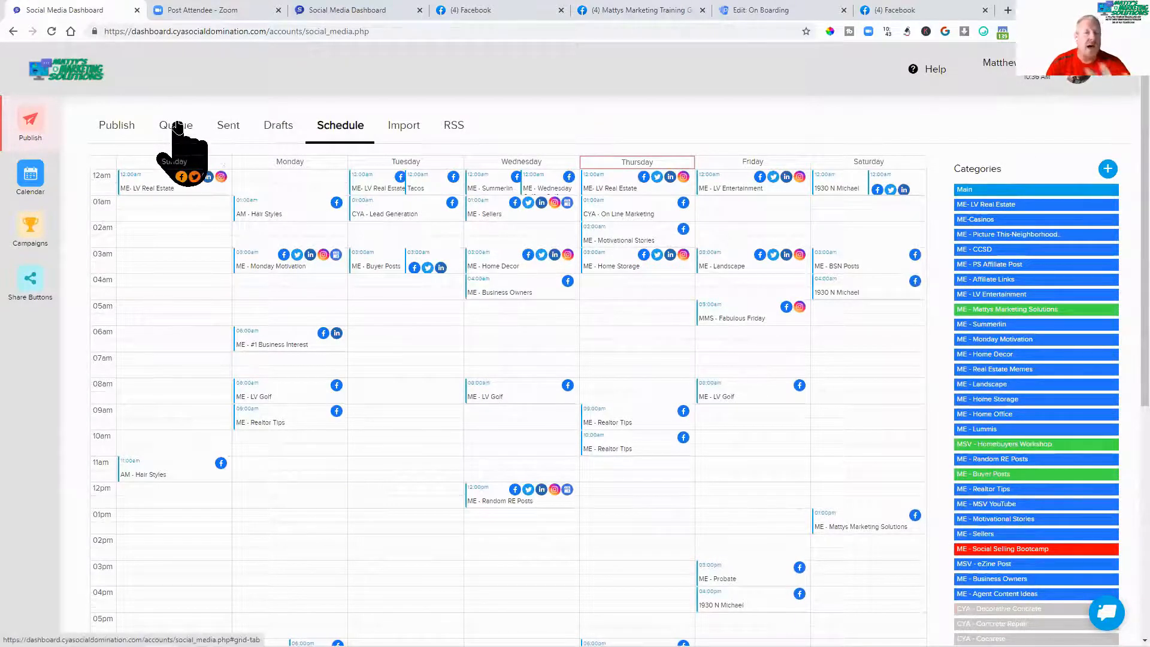
Step: Open the queue of pending posts, look through it, and show 100 entries per page
left_click(176, 126)
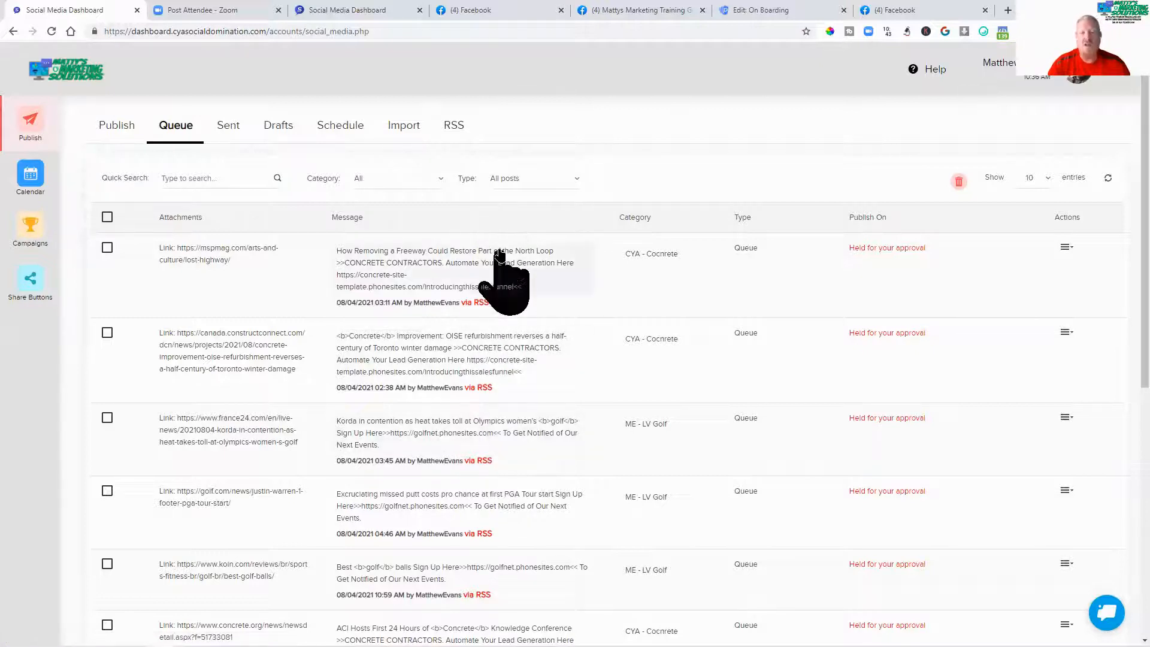
scroll(501, 250, "down", 3)
scroll(501, 250, "up", 3)
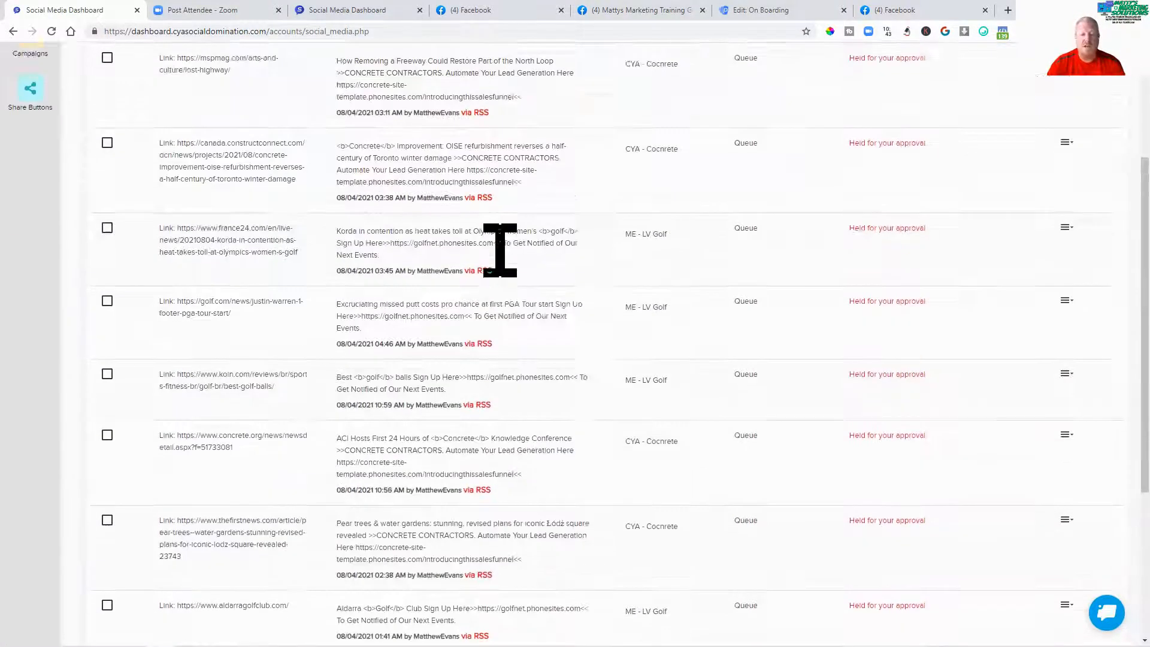
left_click(1032, 183)
left_click(1035, 257)
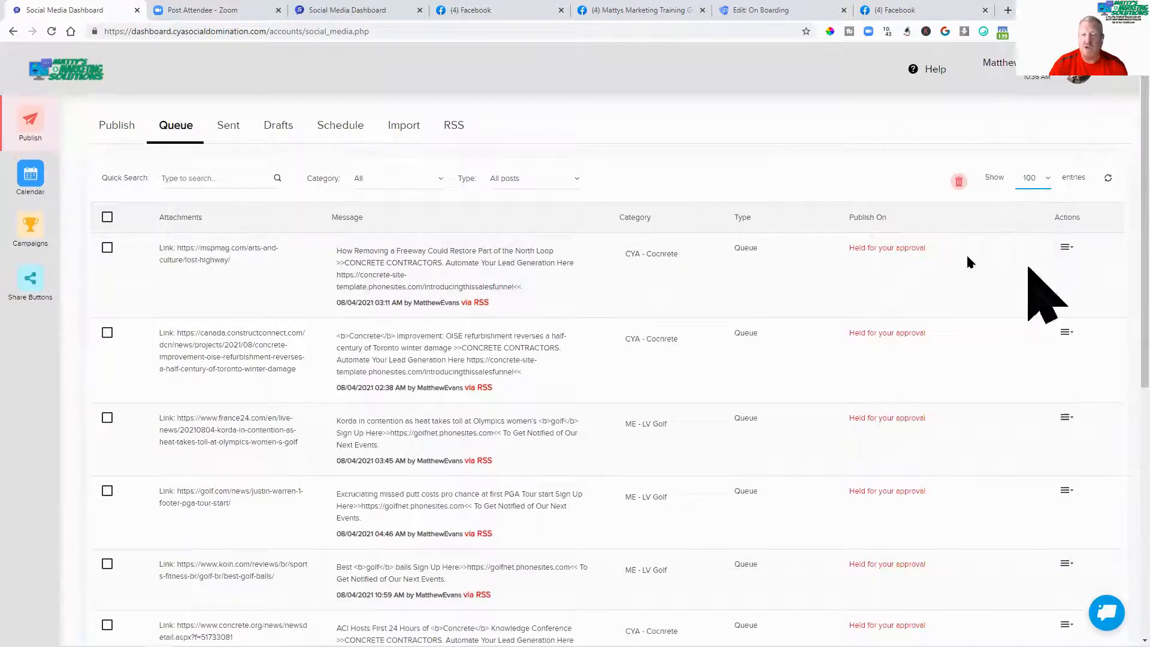
Step: Remove the bold tags around "golf" in the queued message about Korda and the Olympics women's golf, and save the message
scroll(515, 303, "down", 8)
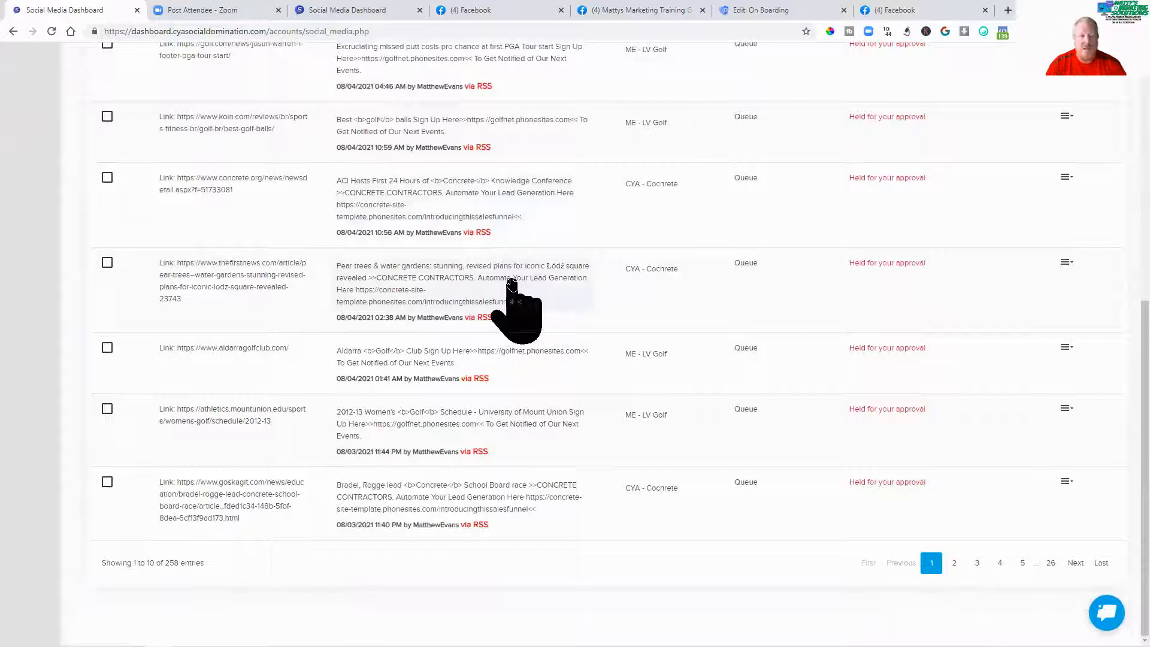
scroll(513, 283, "up", 4)
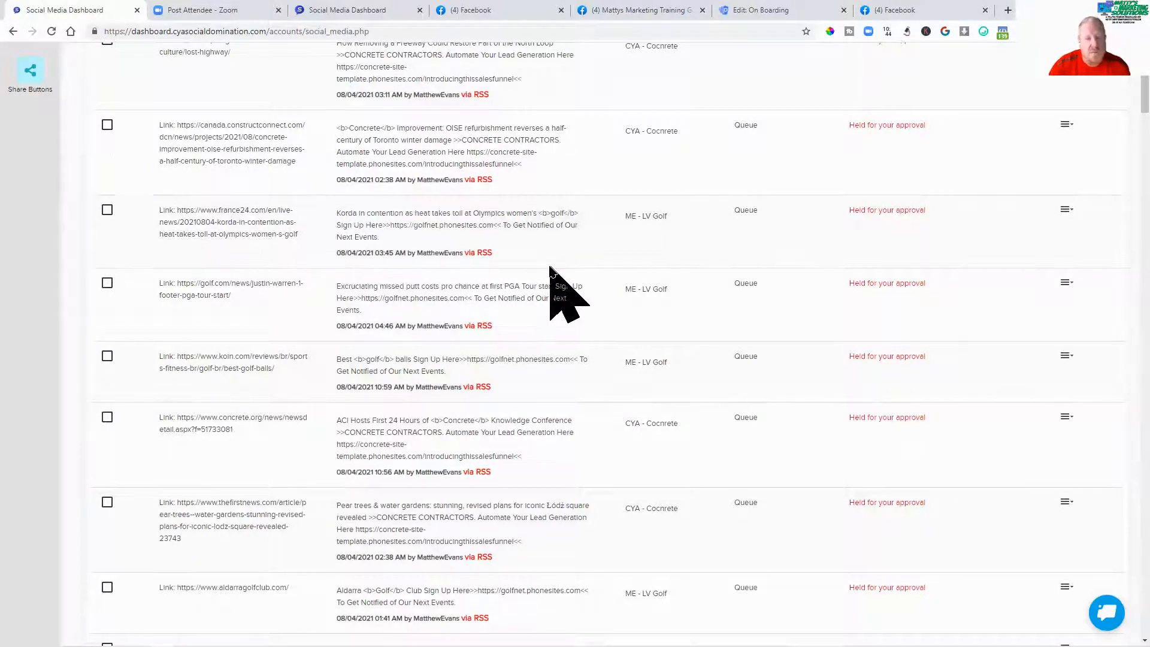
left_click(560, 226)
left_click(385, 230)
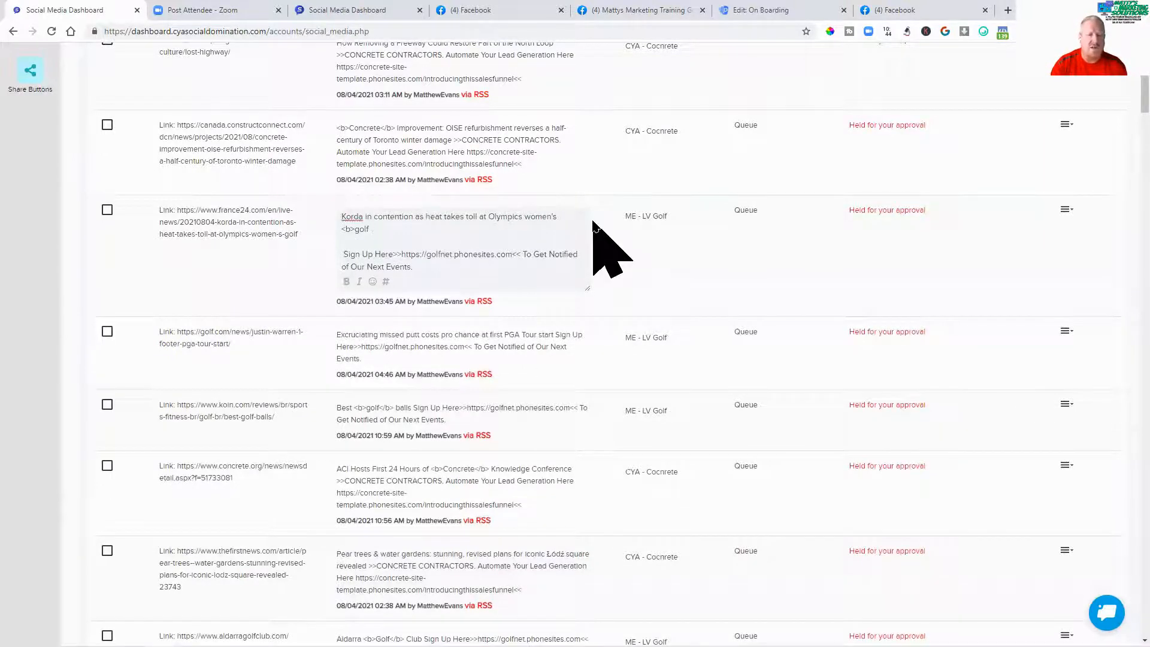
key("BackSpace")
key("BackSpace")
key("BackSpace")
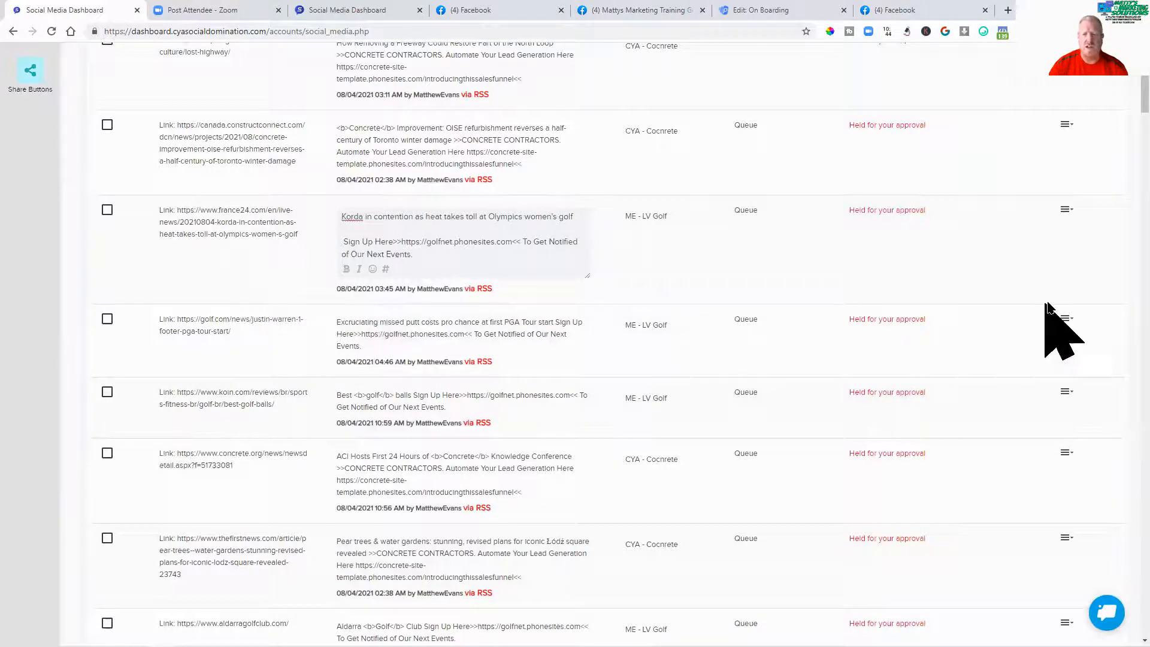
left_click(753, 266)
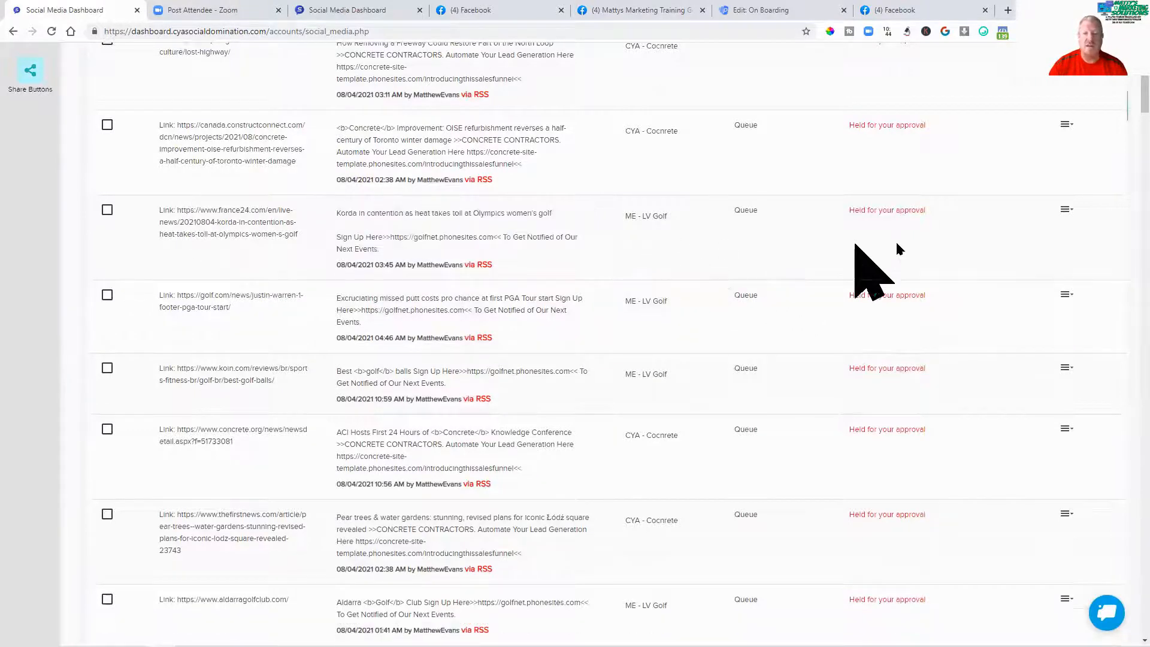
Step: Open the Korda golf post in the full post editor, leaving the current page, and add it to the queue
left_click(1066, 210)
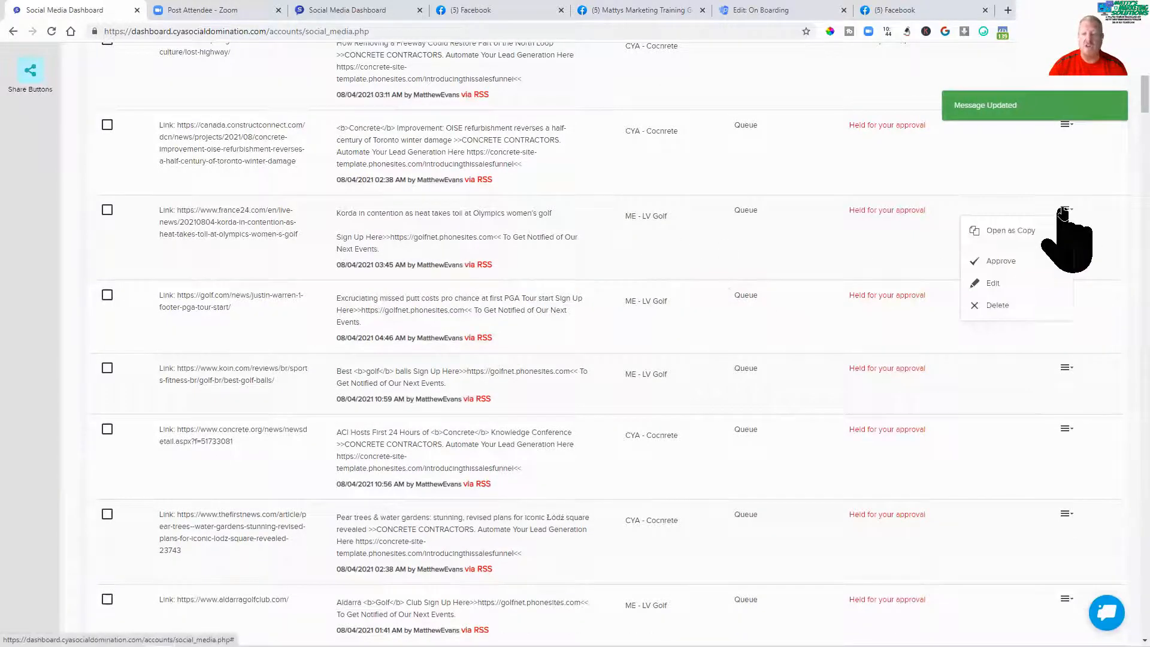
left_click(997, 283)
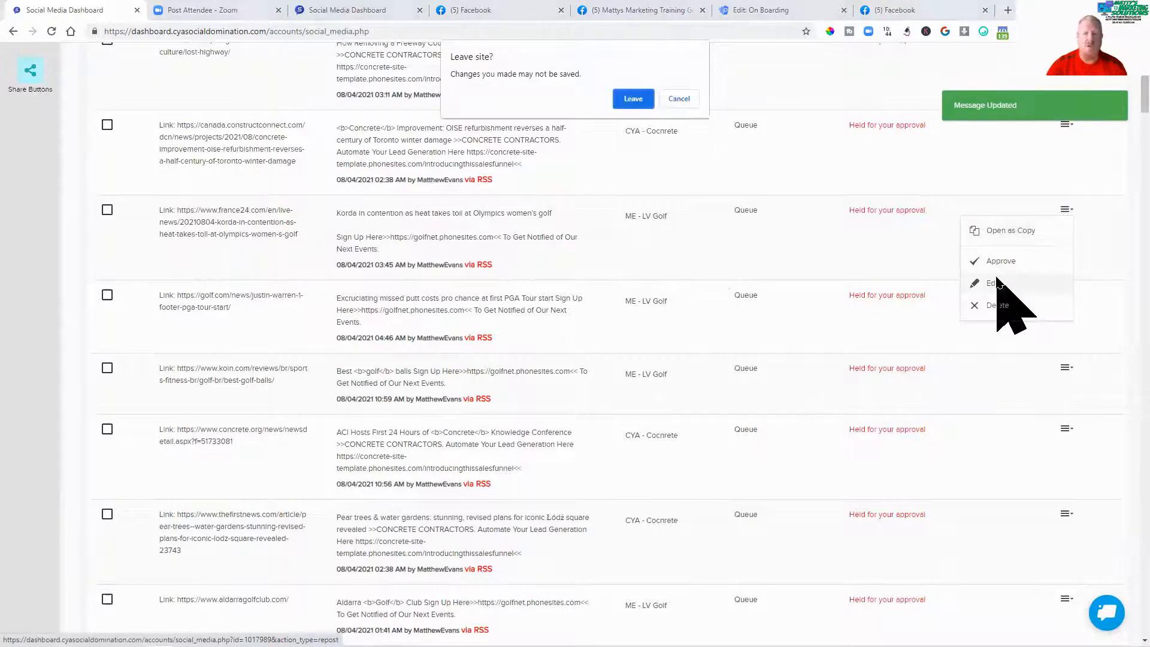
left_click(634, 100)
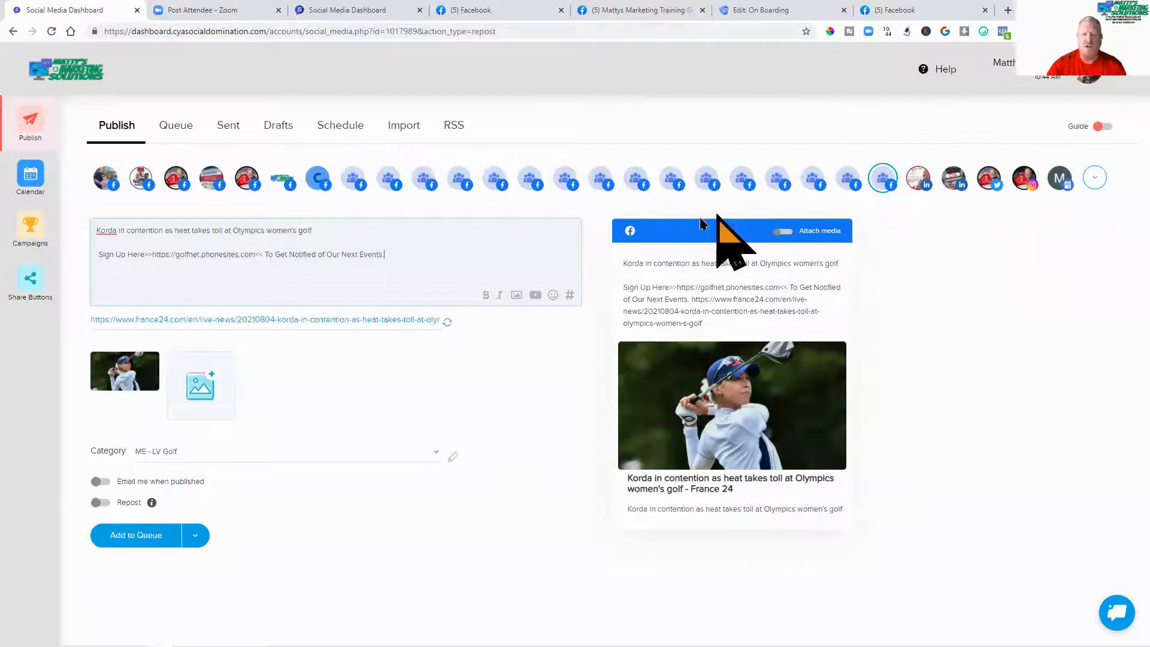
left_click(144, 546)
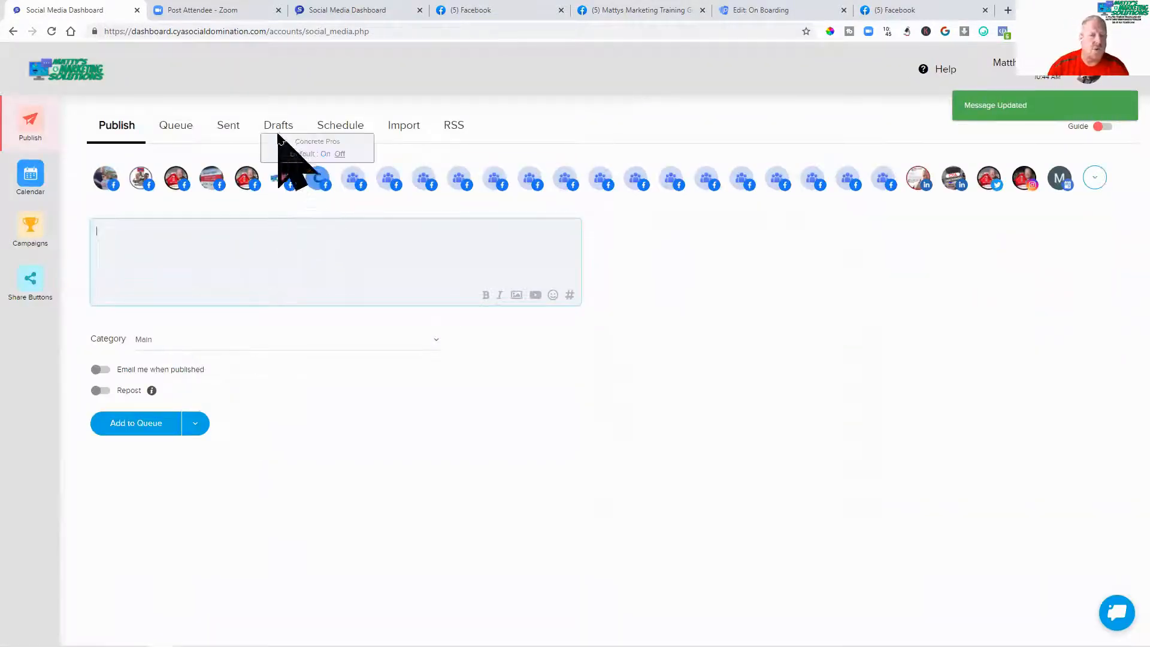
Step: Filter the queue to the "ME - LV Golf" category and show 100 entries per page
left_click(182, 127)
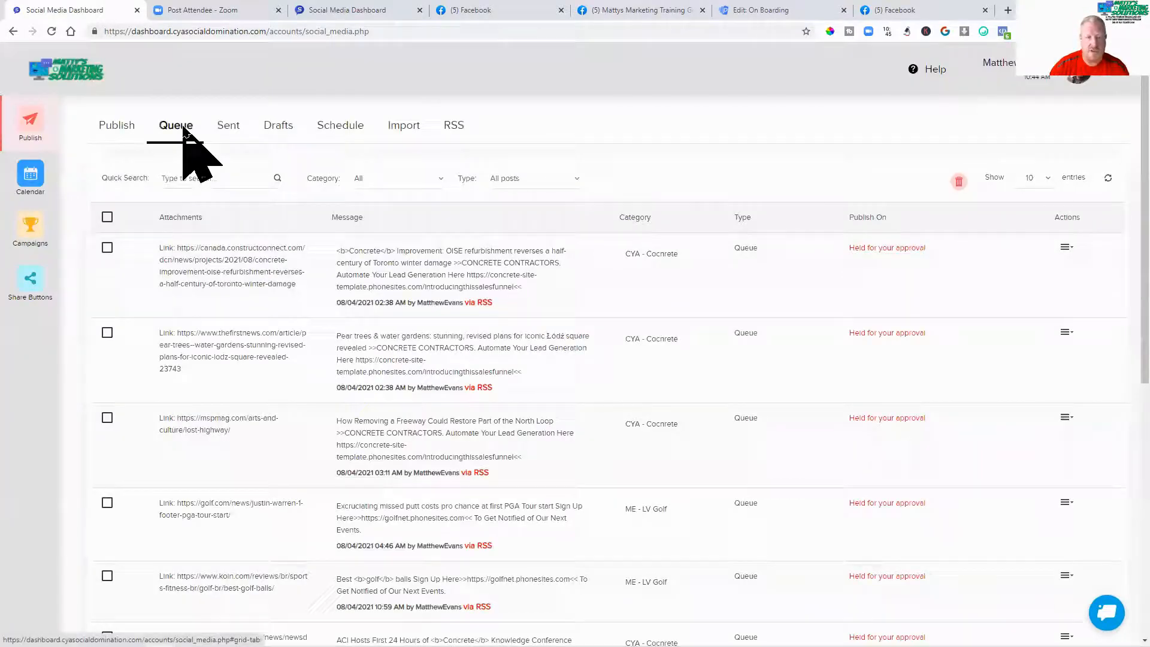
left_click(419, 178)
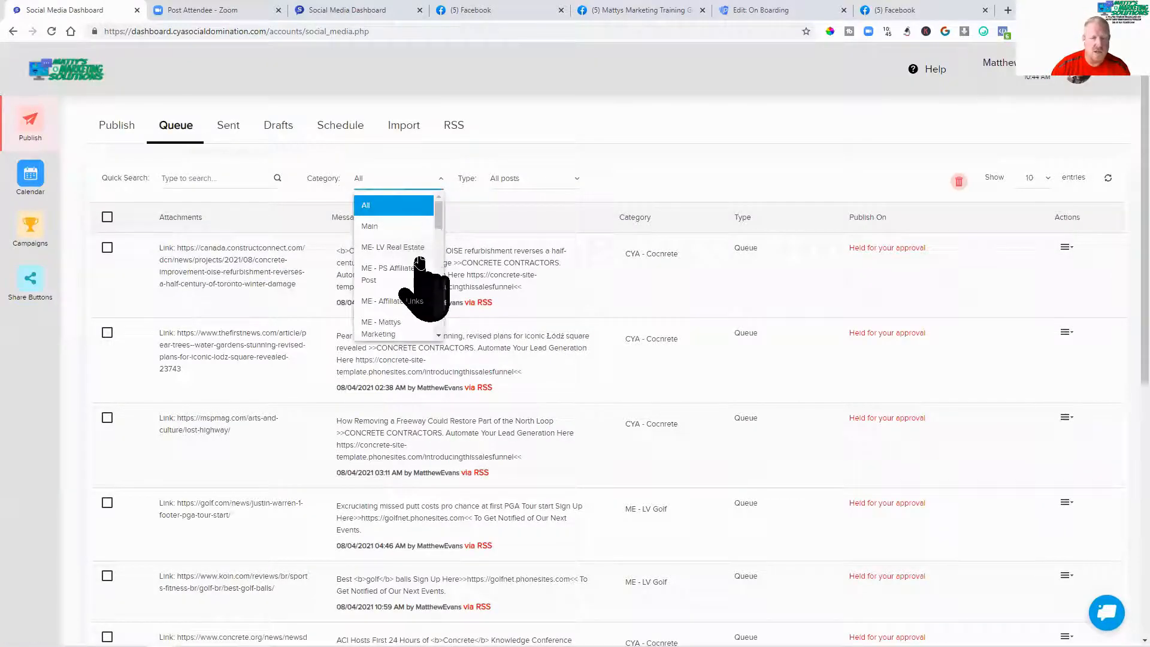
left_click_drag(438, 219, 428, 300)
left_click(404, 290)
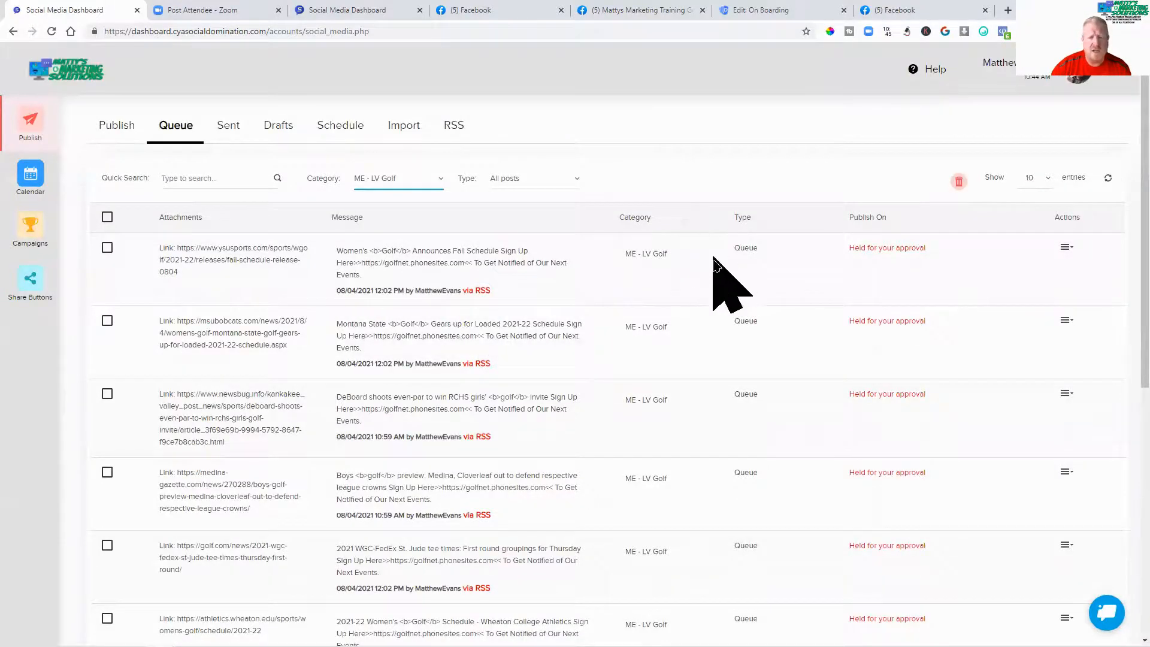
scroll(715, 268, "down", 2)
scroll(715, 268, "down", 5)
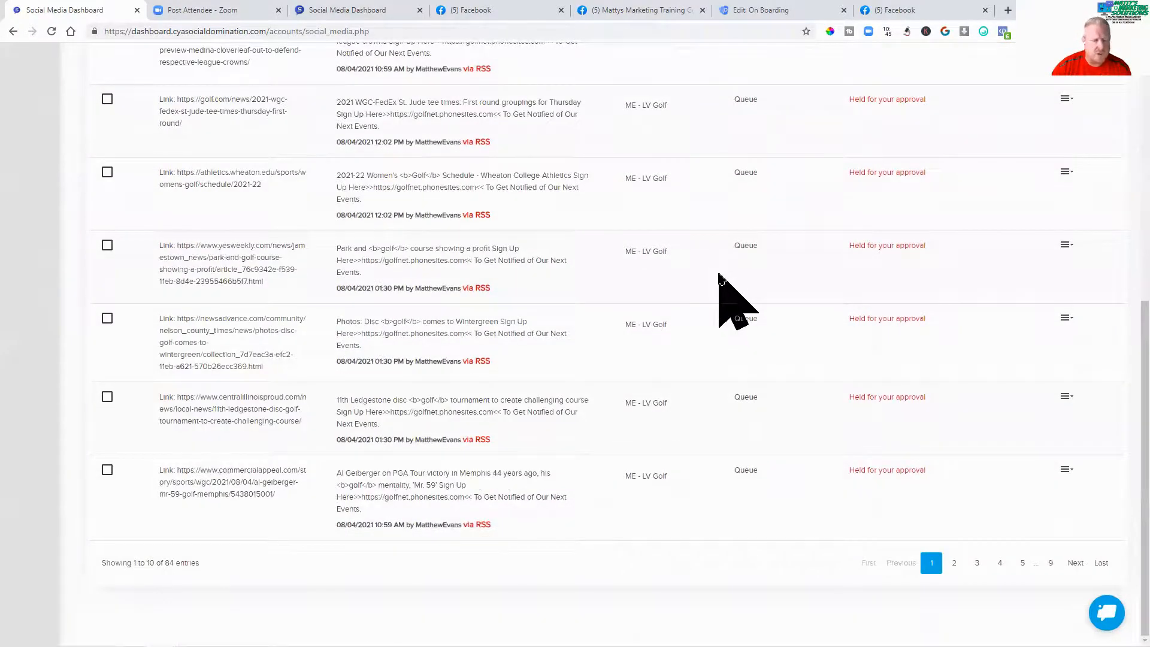
scroll(745, 423, "up", 7)
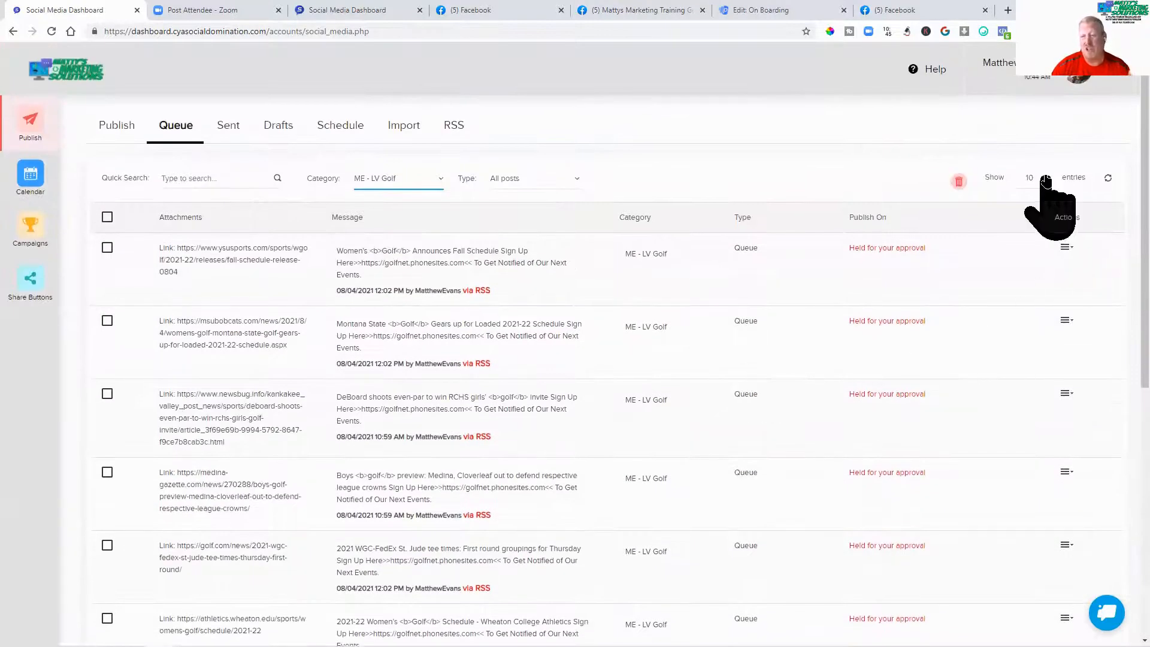
left_click(1036, 179)
left_click(1037, 267)
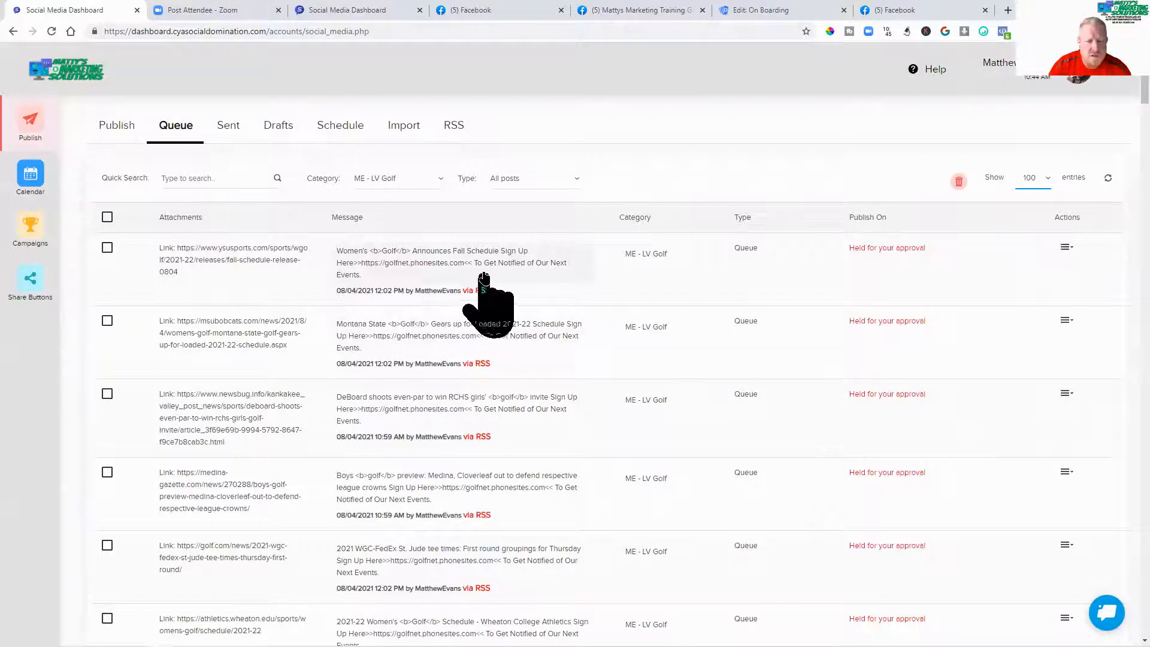
Step: Look through the "ME - LV Golf" queue and examine the publish dates of the scheduled posts at its end
scroll(473, 312, "down", 3)
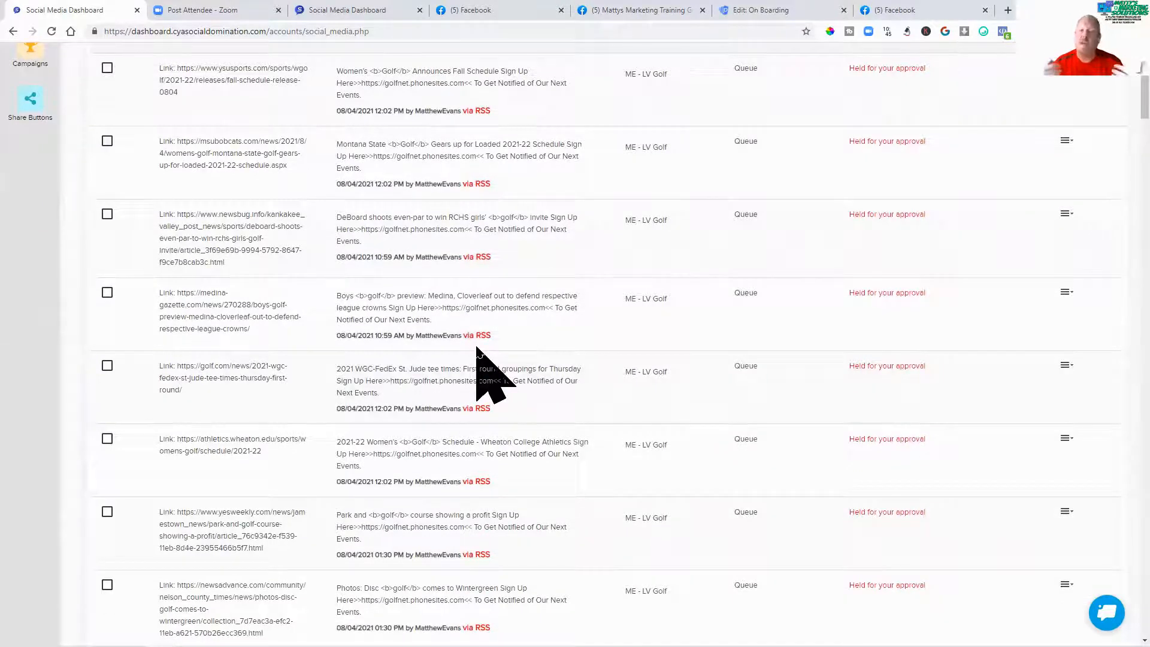
scroll(478, 349, "down", 6)
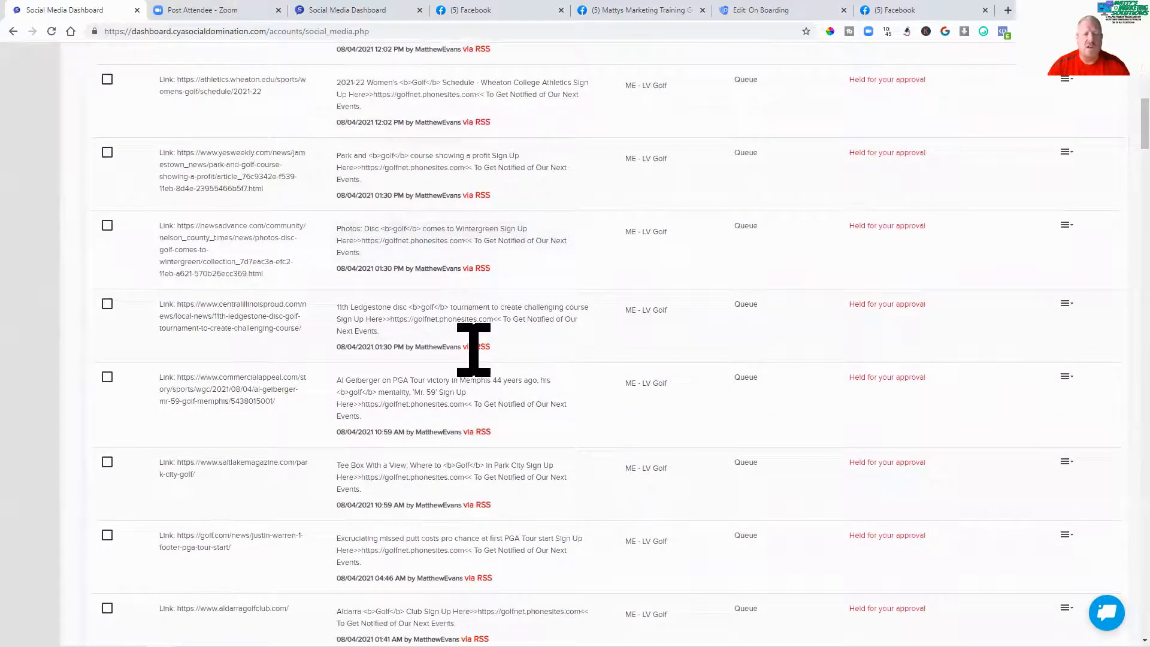
scroll(473, 349, "down", 3)
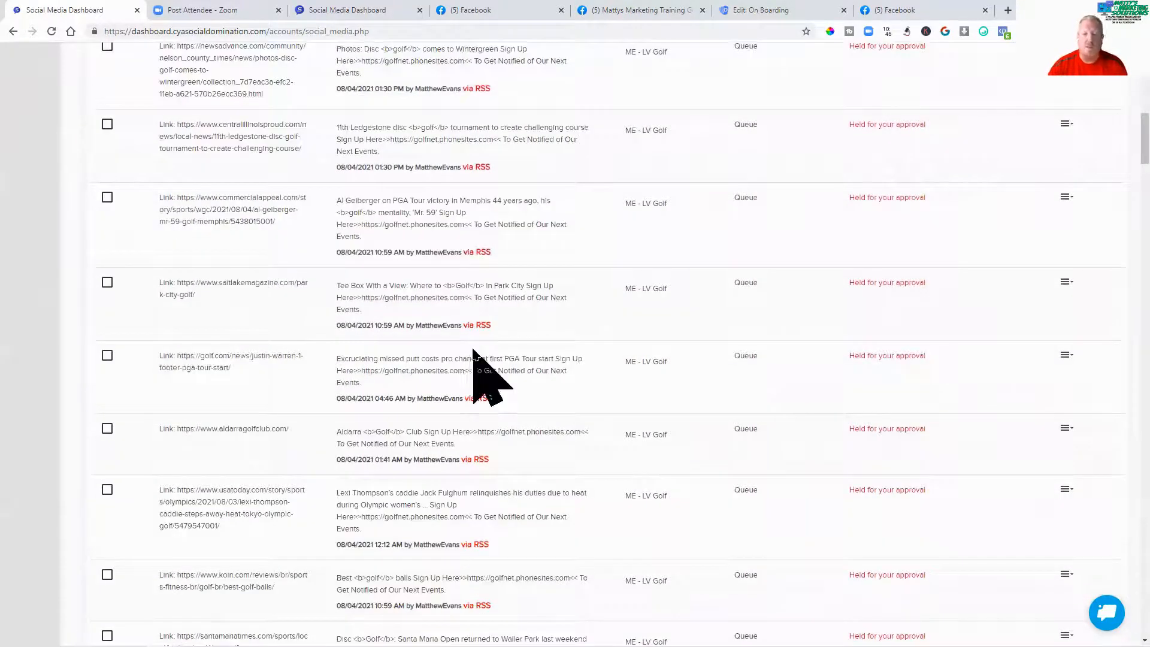
scroll(474, 351, "down", 15)
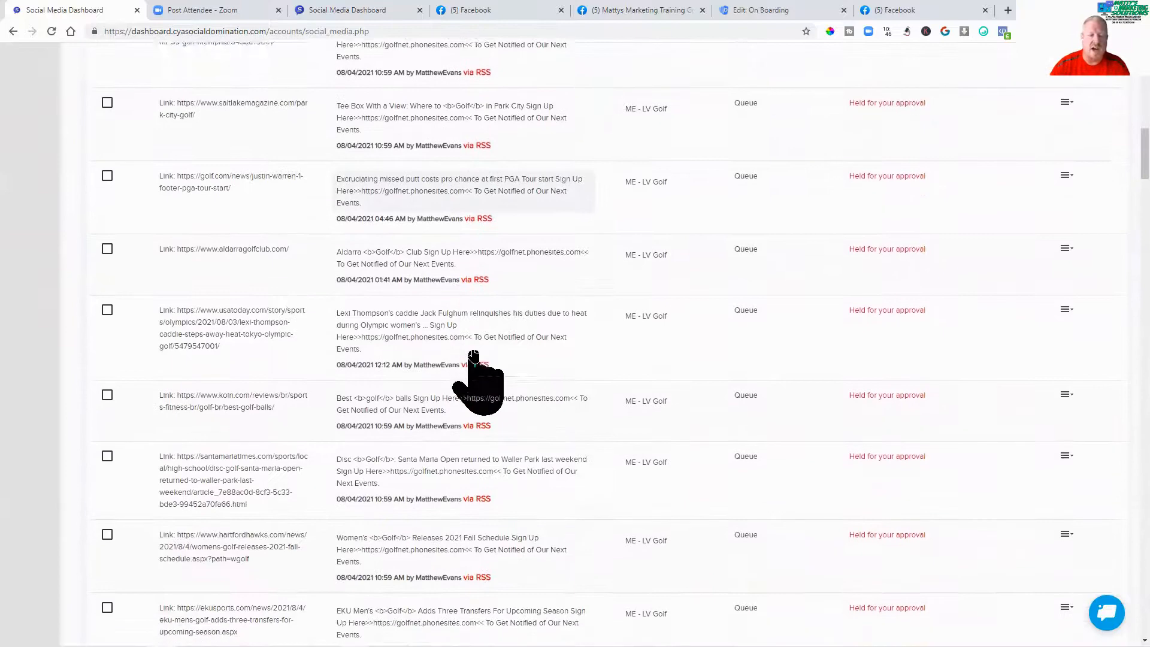
scroll(475, 355, "down", 15)
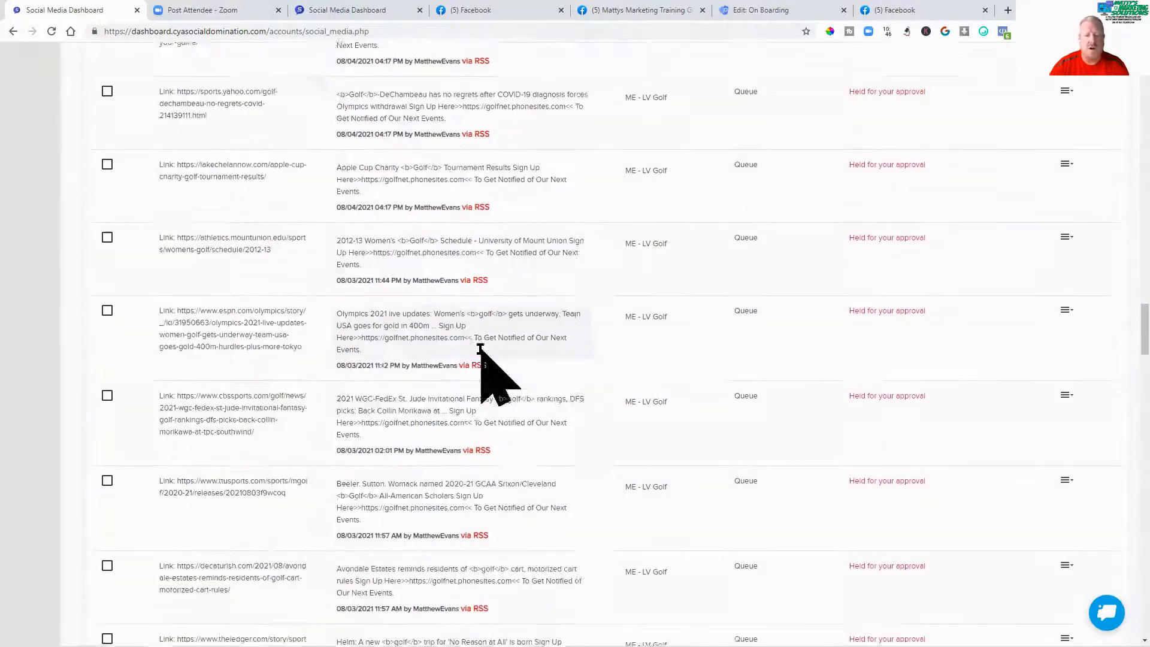
left_click_drag(1142, 388, 1141, 606)
scroll(336, 461, "up", 7)
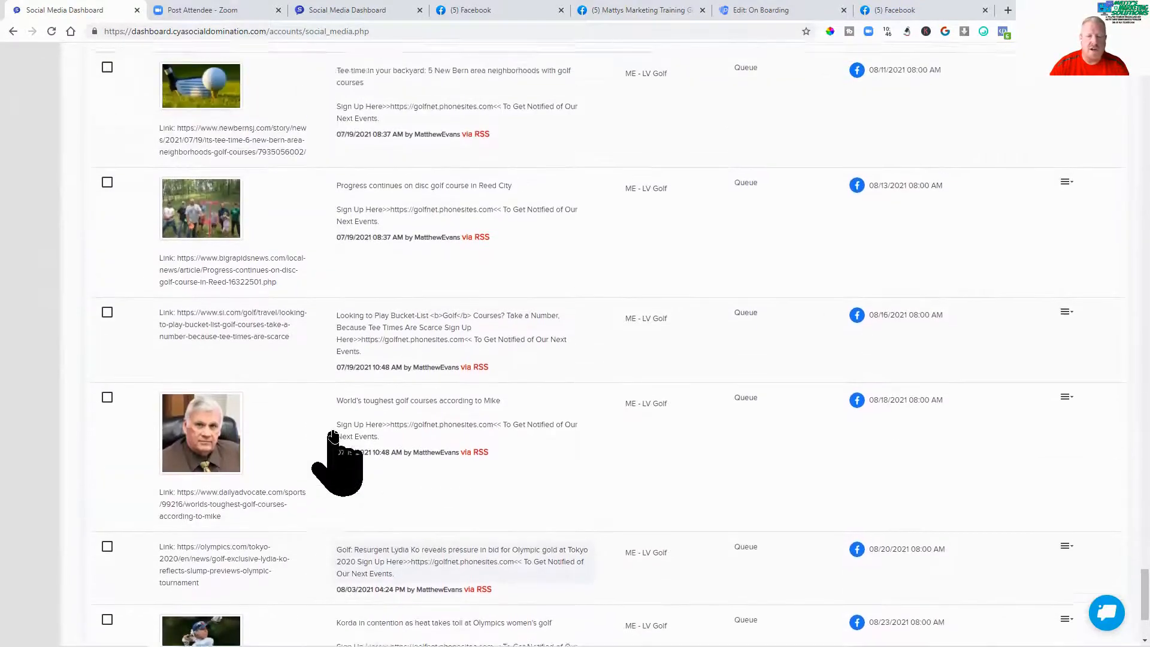
scroll(258, 252, "up", 4)
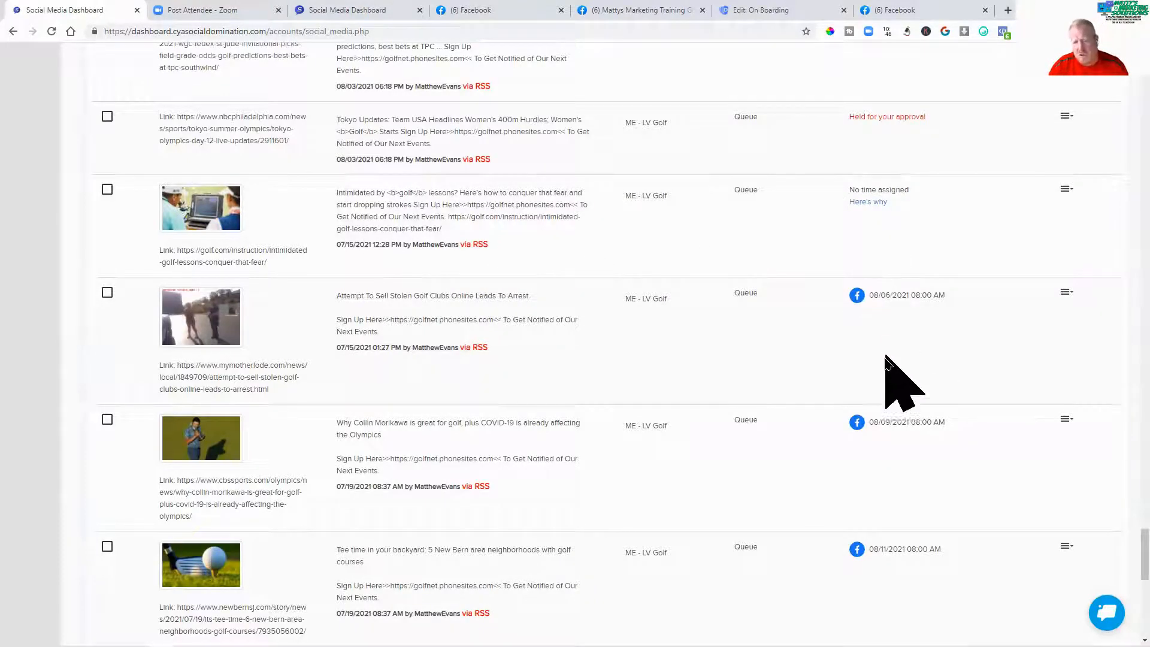
scroll(865, 318, "down", 1)
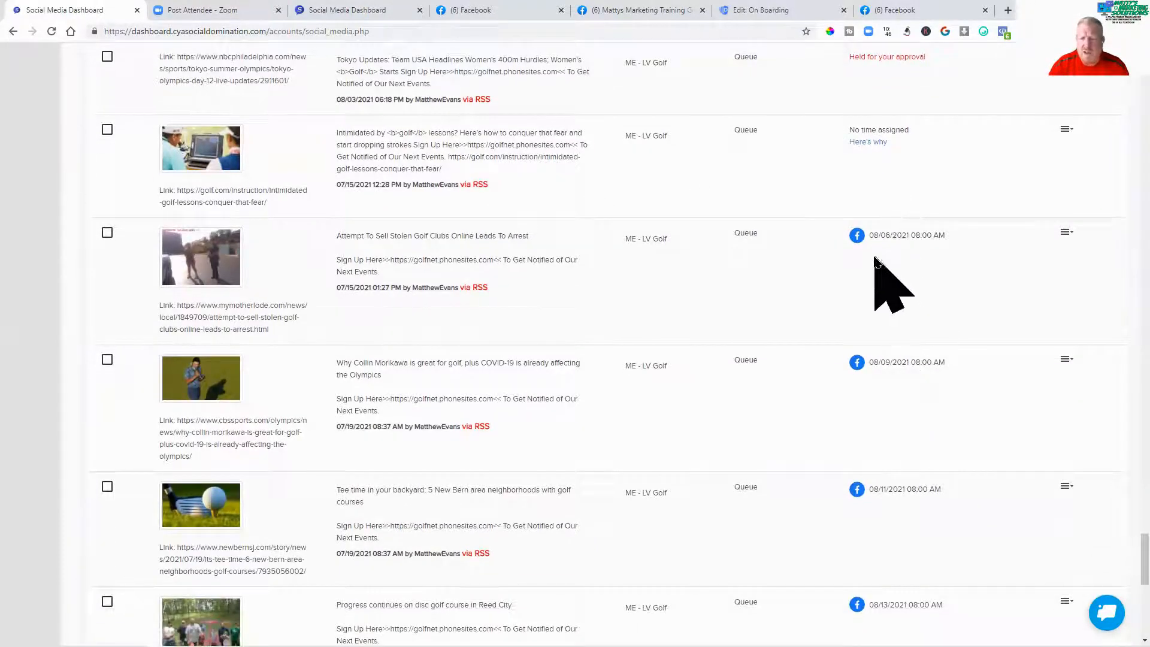
scroll(887, 398, "down", 2)
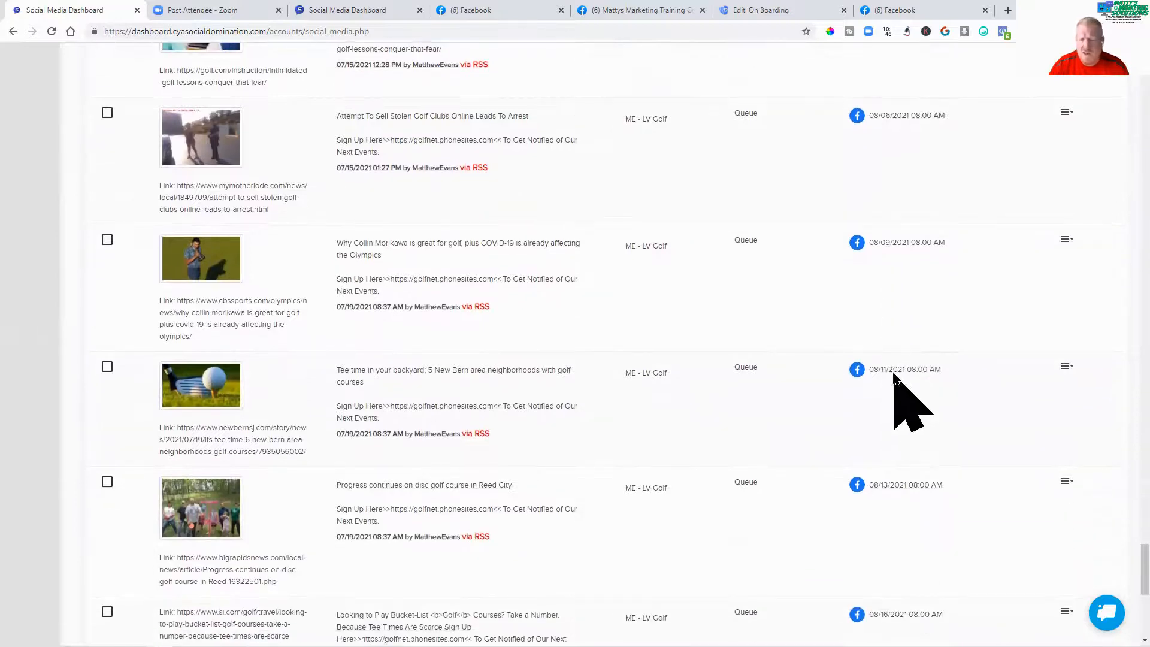
scroll(921, 521, "down", 2)
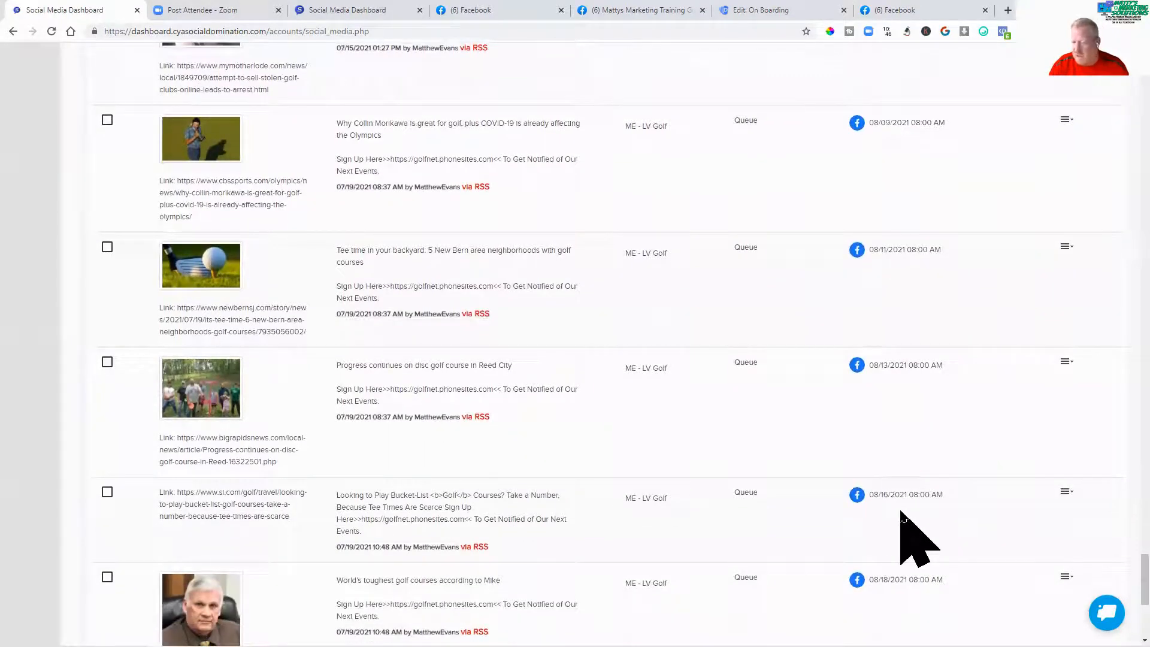
scroll(902, 516, "down", 1)
scroll(900, 515, "down", 4)
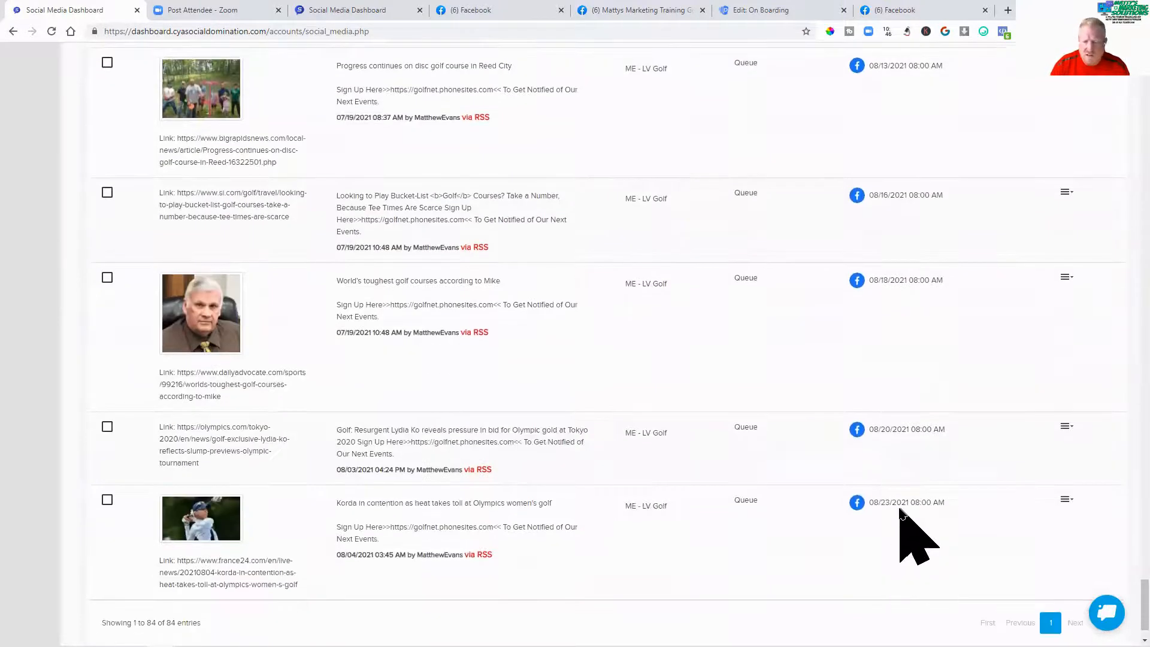
scroll(921, 557, "down", 1)
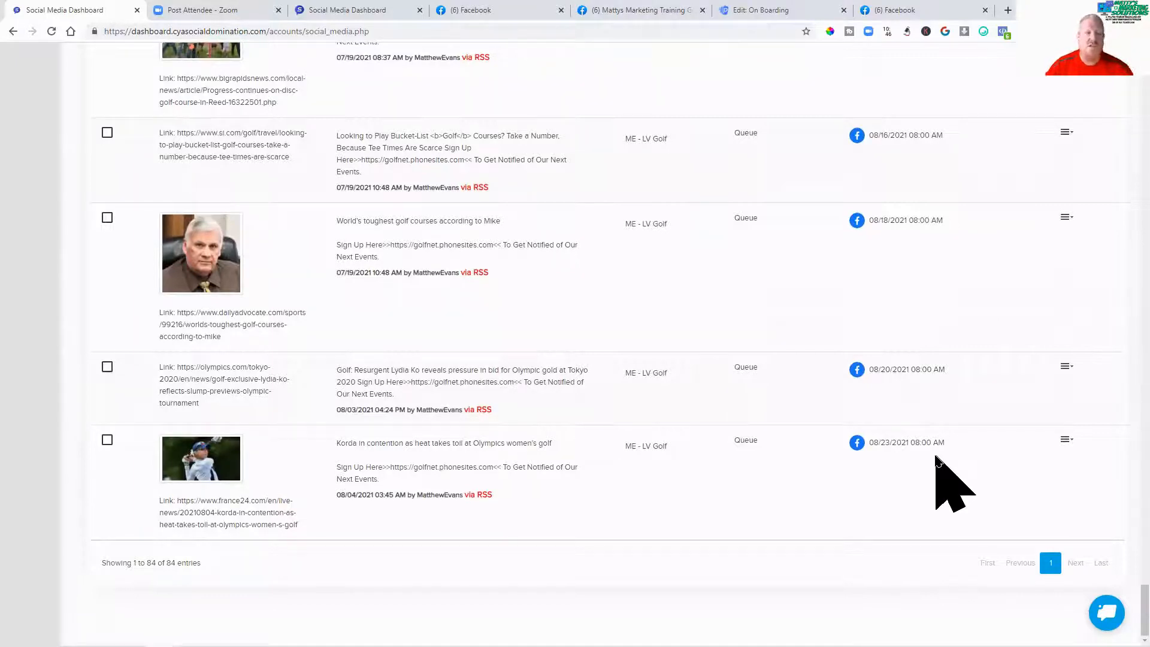
Step: Remove the <b> and </b> tags around "Golf" in the queued "18 of the Best Golf Courses Across America" message
scroll(821, 401, "up", 15)
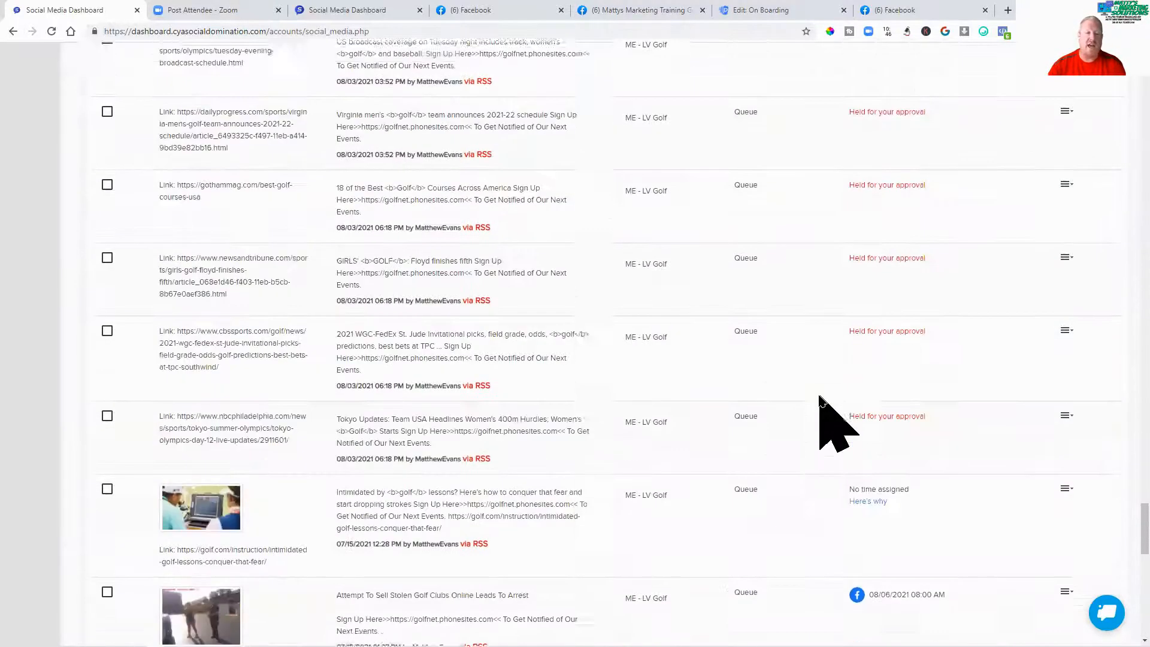
scroll(455, 479, "up", 10)
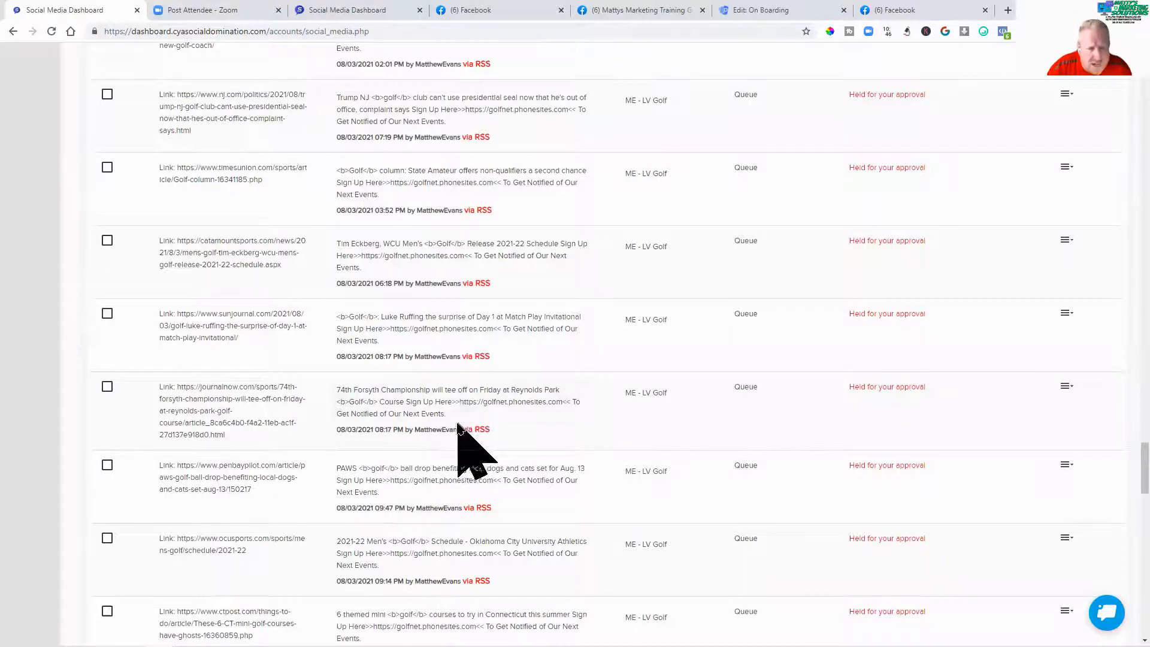
scroll(545, 427, "down", 1)
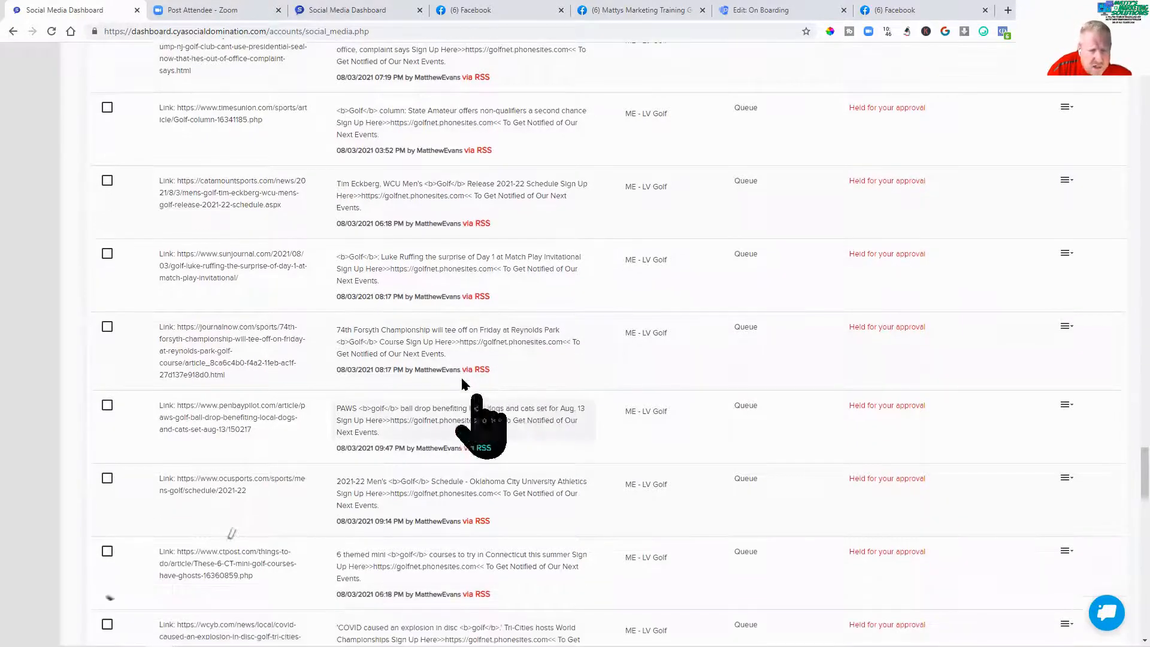
scroll(535, 452, "down", 4)
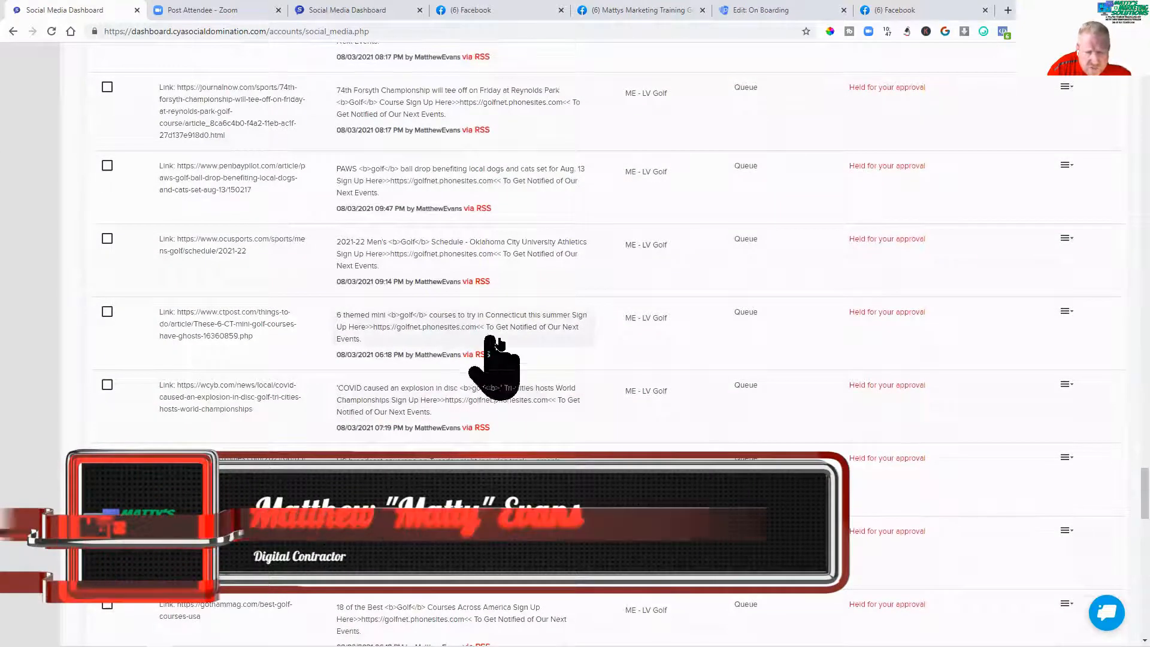
scroll(583, 427, "down", 5)
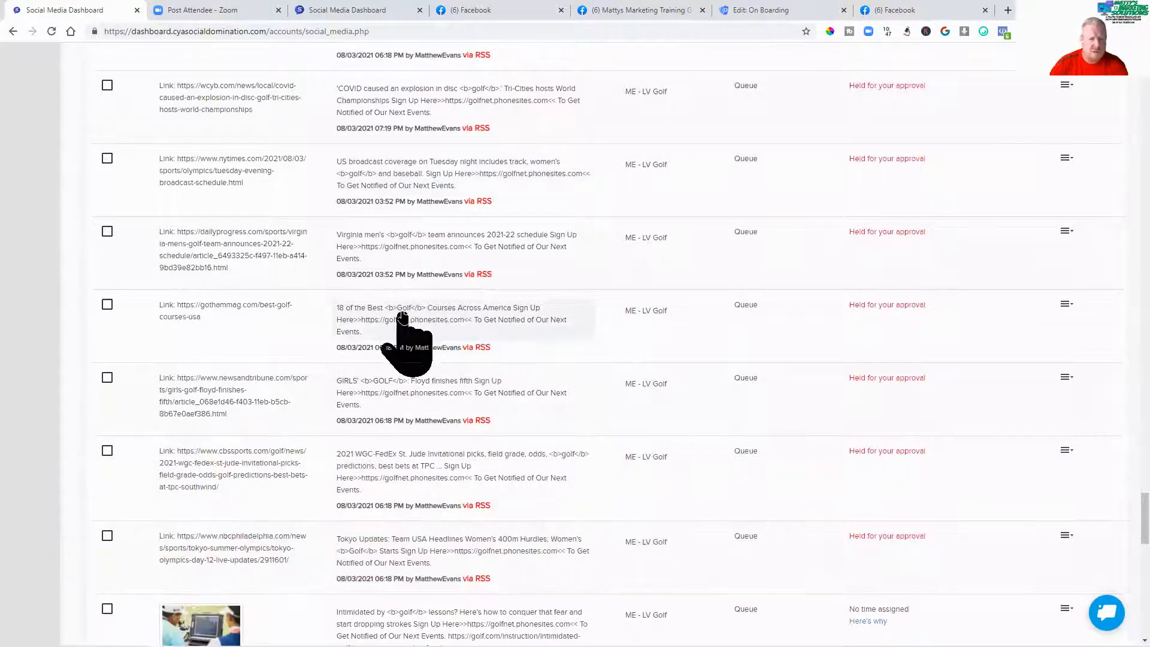
left_click(403, 324)
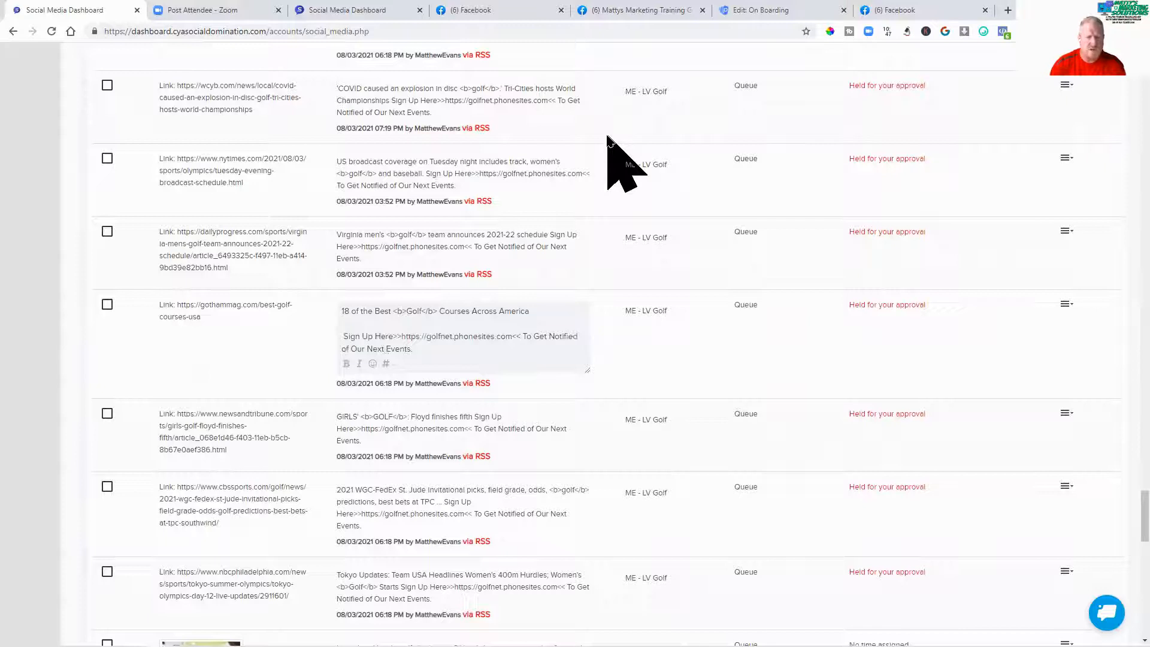
key("BackSpace")
key("BackSpace")
key("BackSpace")
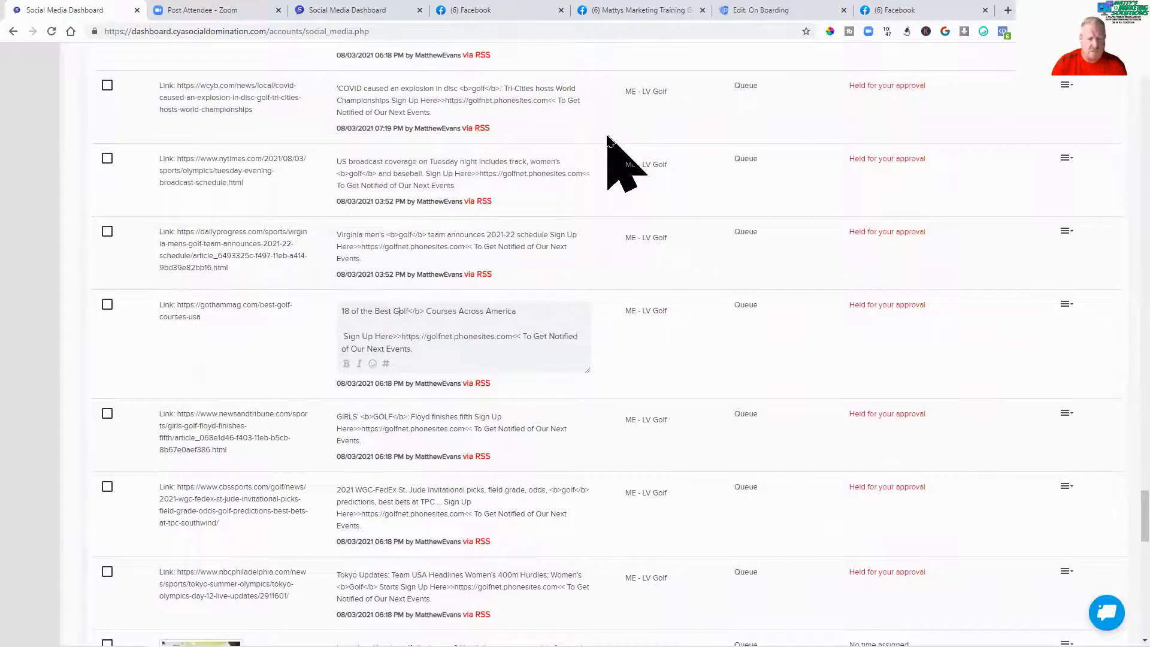
key("BackSpace")
key("BackSpace")
key("BackSpace")
key("BackSpace")
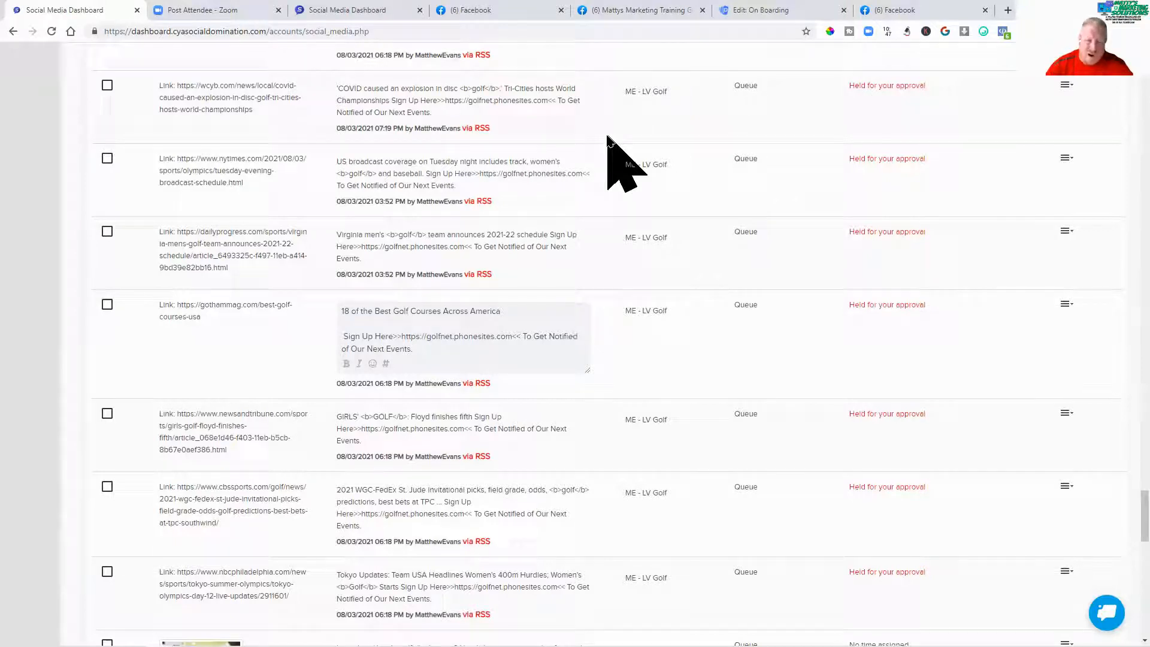
Step: Save the edited "18 of the Best Golf Courses Across America" message and approve that held post
left_click(606, 365)
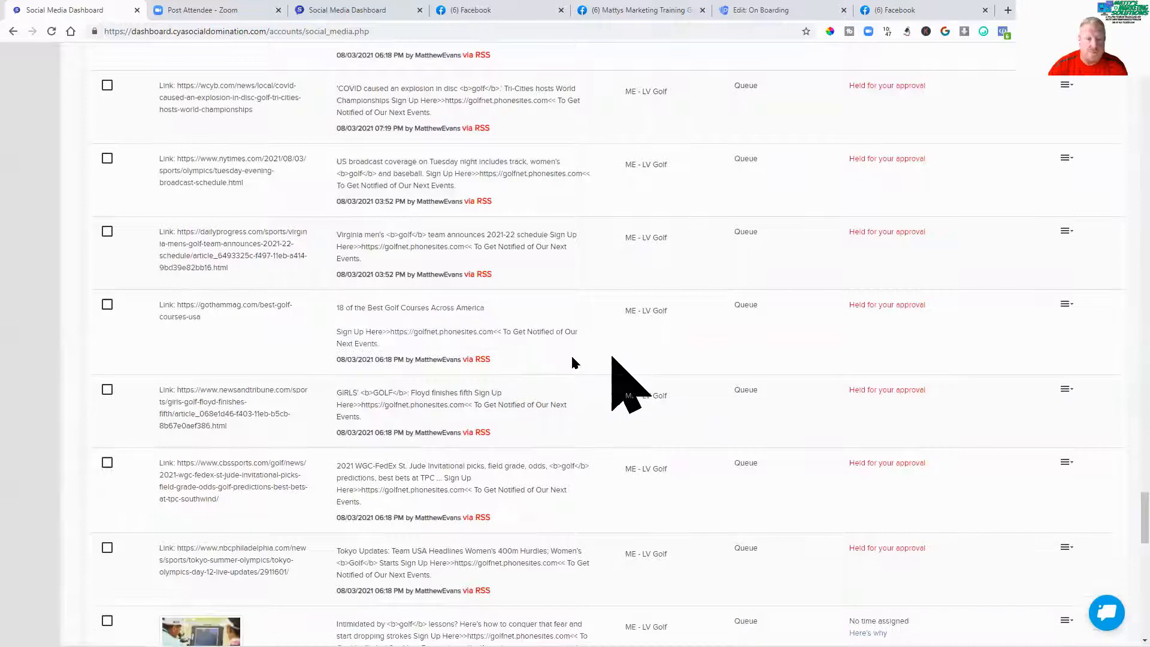
left_click(1068, 305)
left_click(1007, 356)
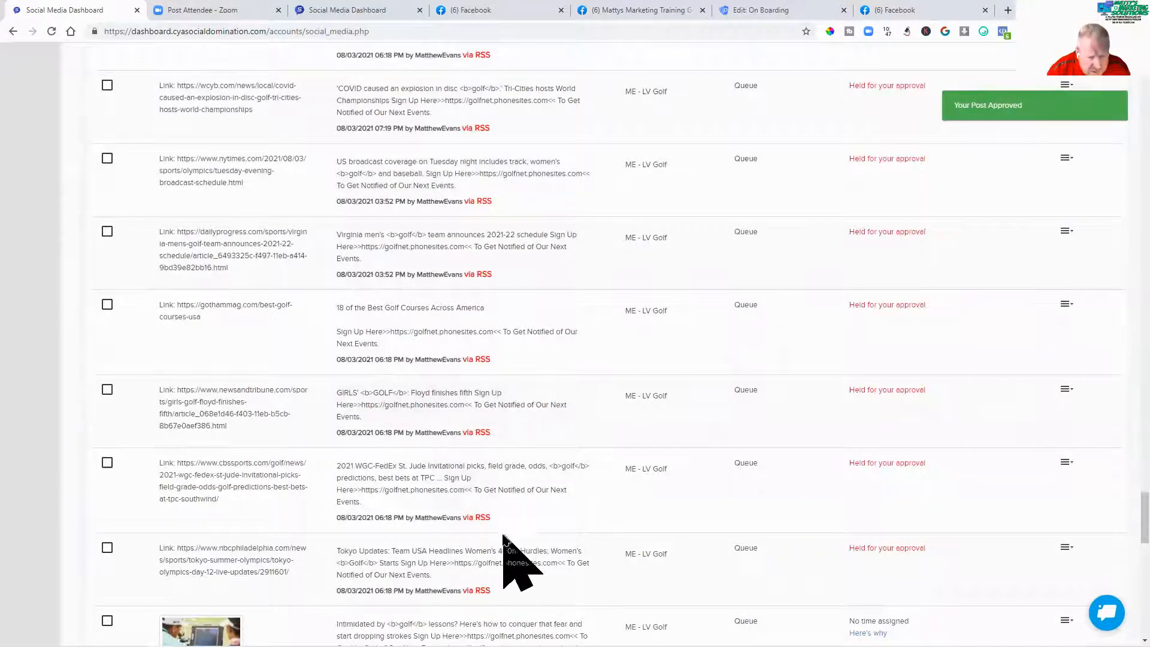
Step: Look back through the "ME - LV Golf" queue, examining the RSS posts still held for approval
scroll(487, 488, "up", 2)
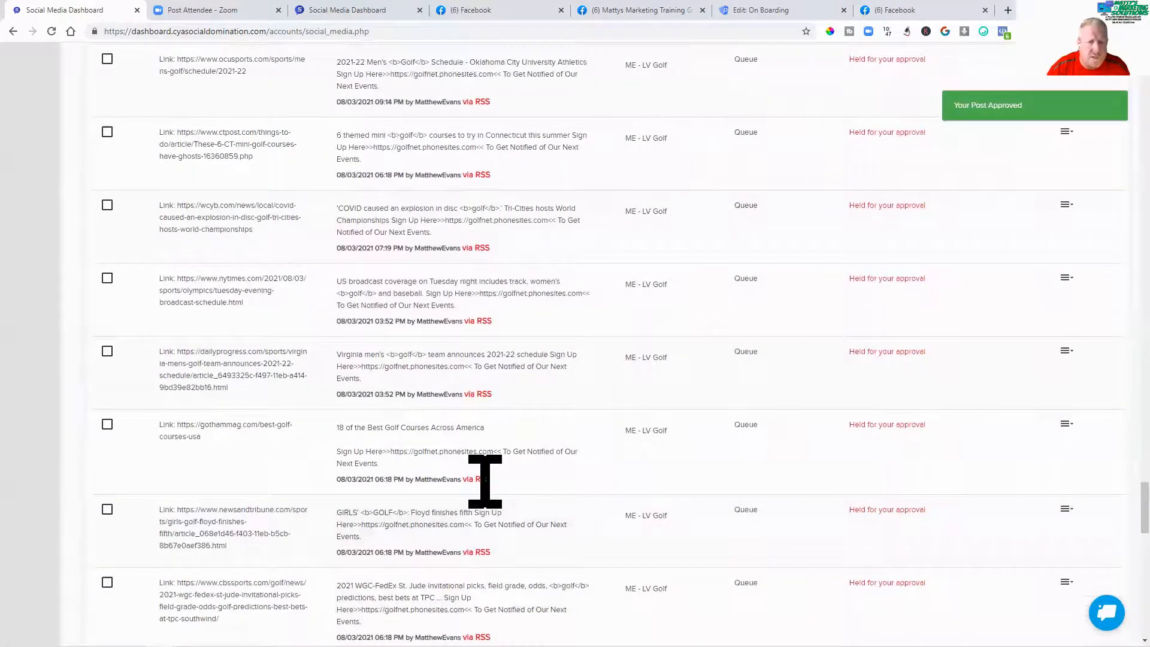
scroll(486, 479, "up", 3)
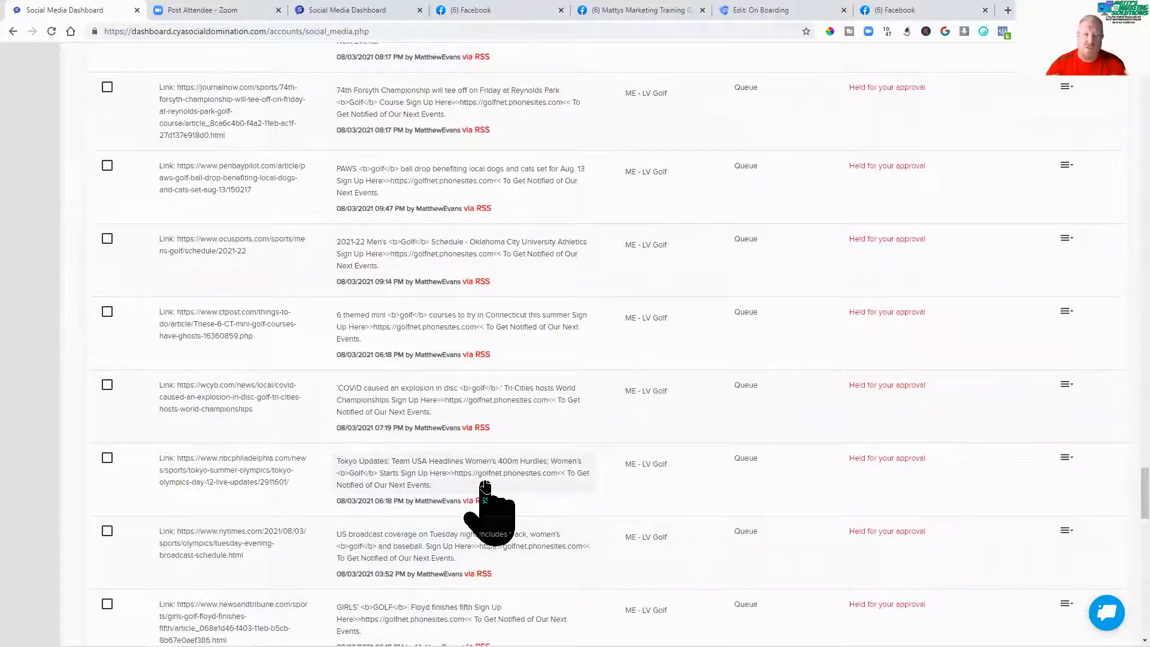
scroll(485, 488, "up", 15)
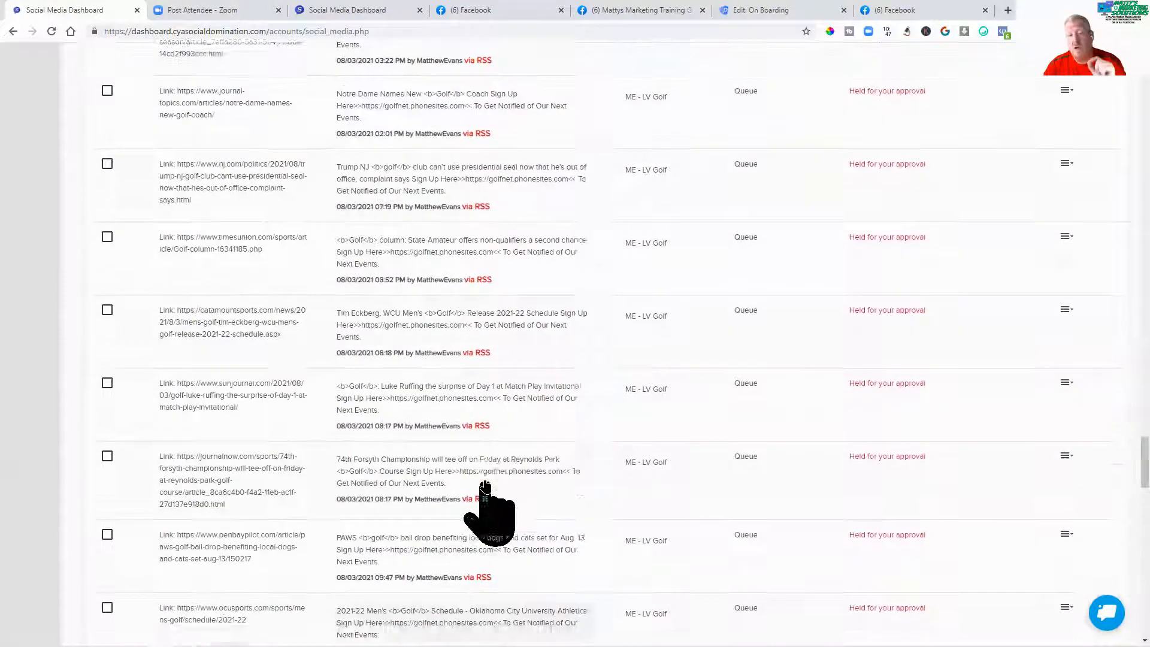
scroll(486, 488, "up", 4)
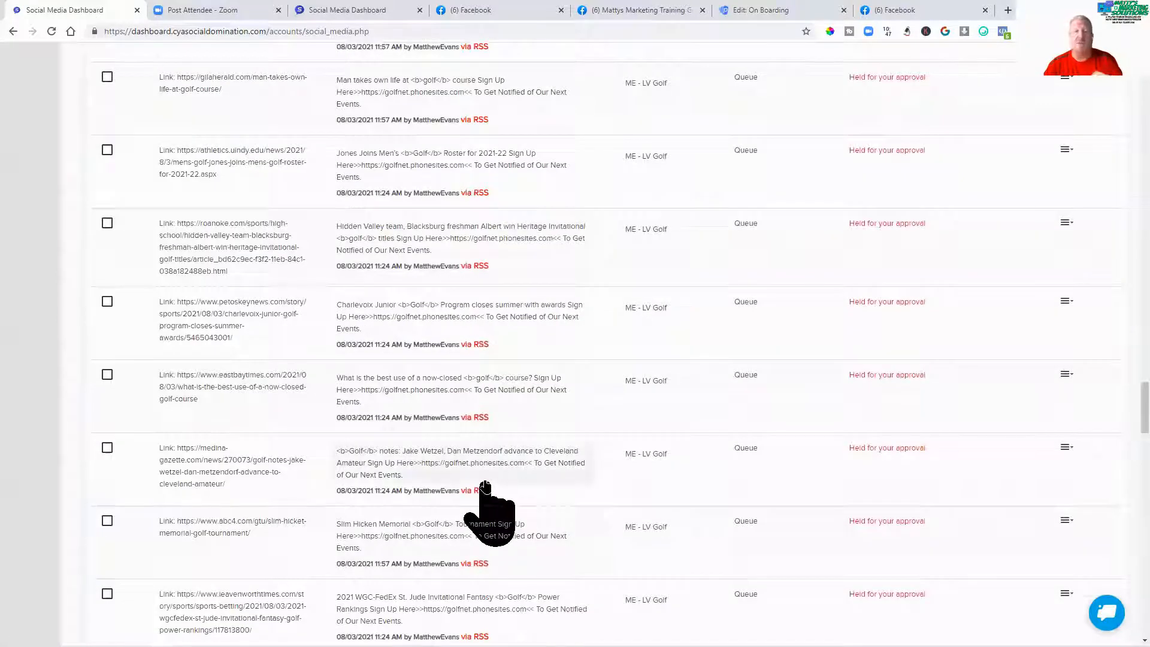